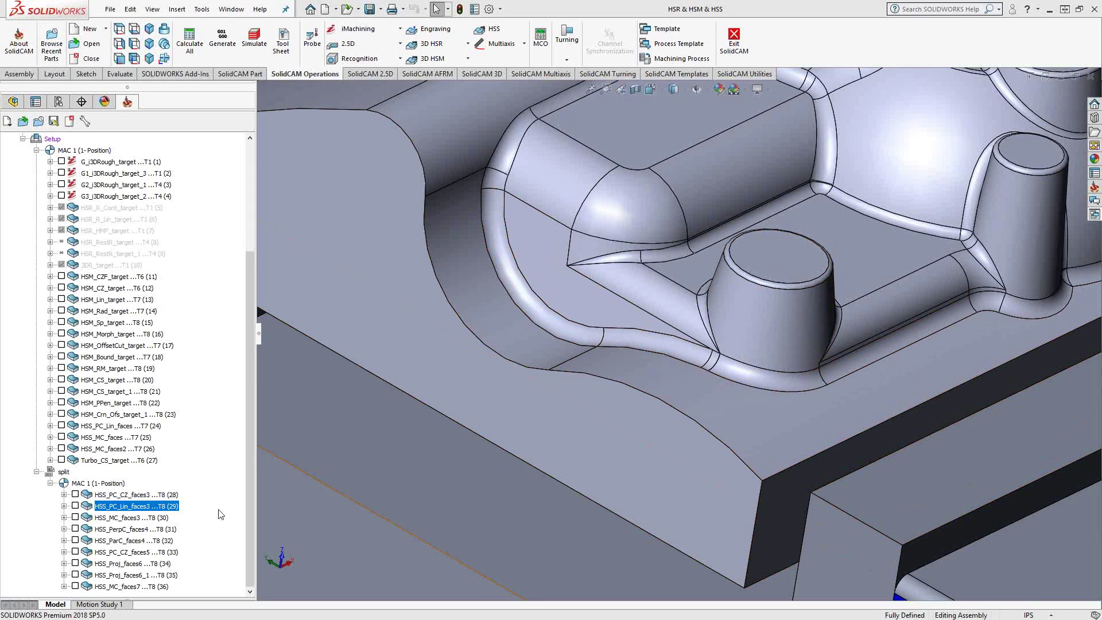
# Display the HSS_PC_CZ_faces3 constant-Z toolpath on the fillet, inspect it, then hide it
pyautogui.click(75, 494)
pyautogui.scroll(-3, 629, 321)
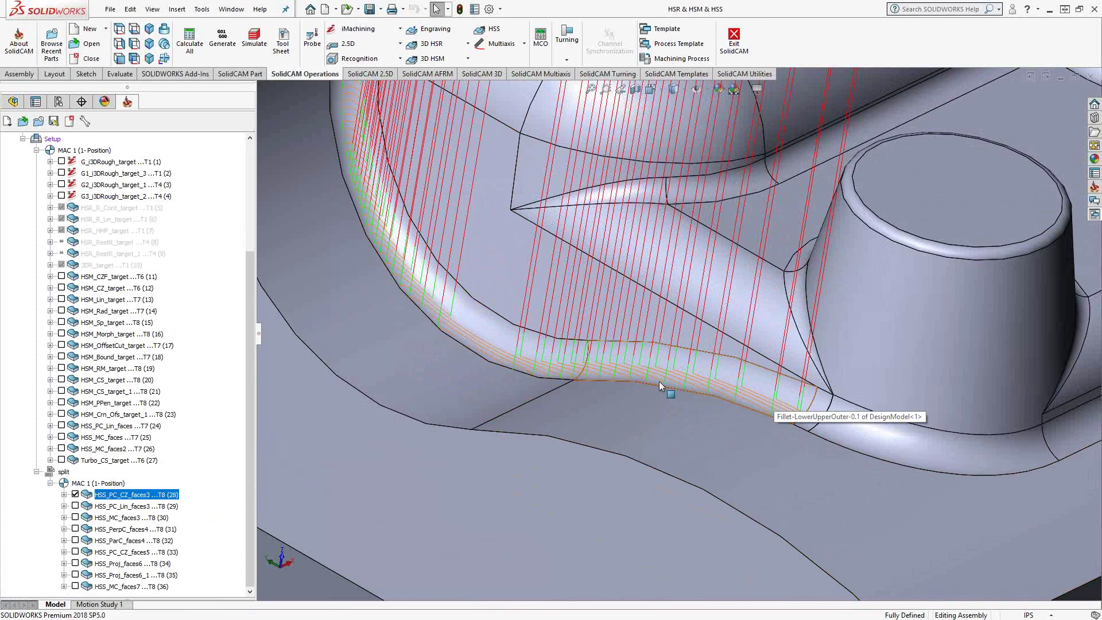
pyautogui.moveTo(683, 376); pyautogui.dragTo(660, 322, button='middle')
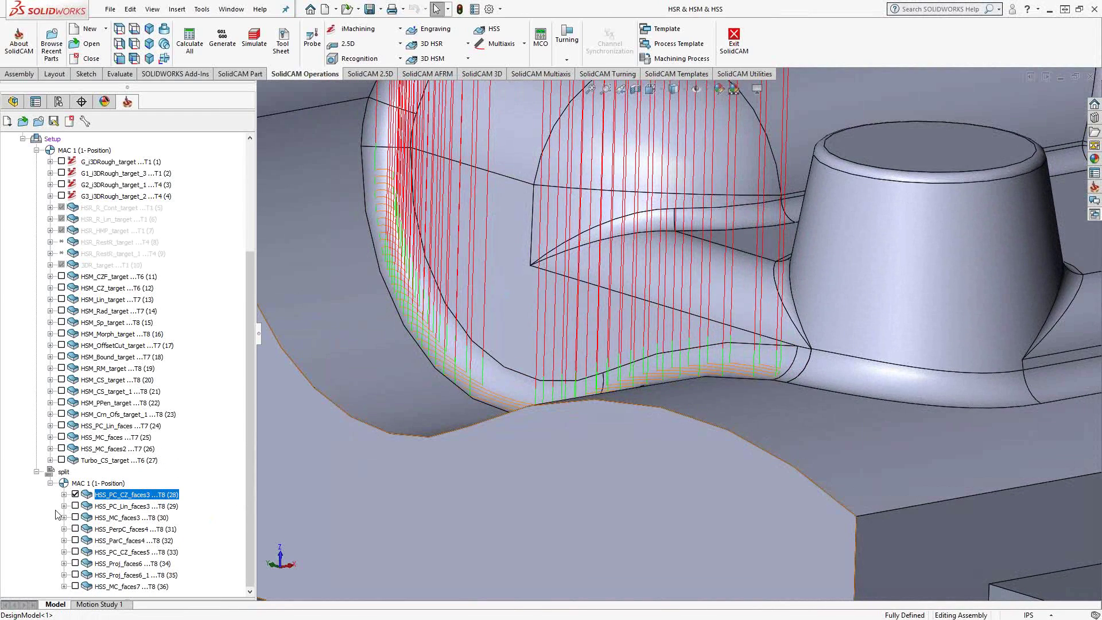
pyautogui.click(75, 495)
# Display the HSS_PC_Lin_faces3 linear toolpath, inspect it from several angles, then hide it
pyautogui.click(75, 506)
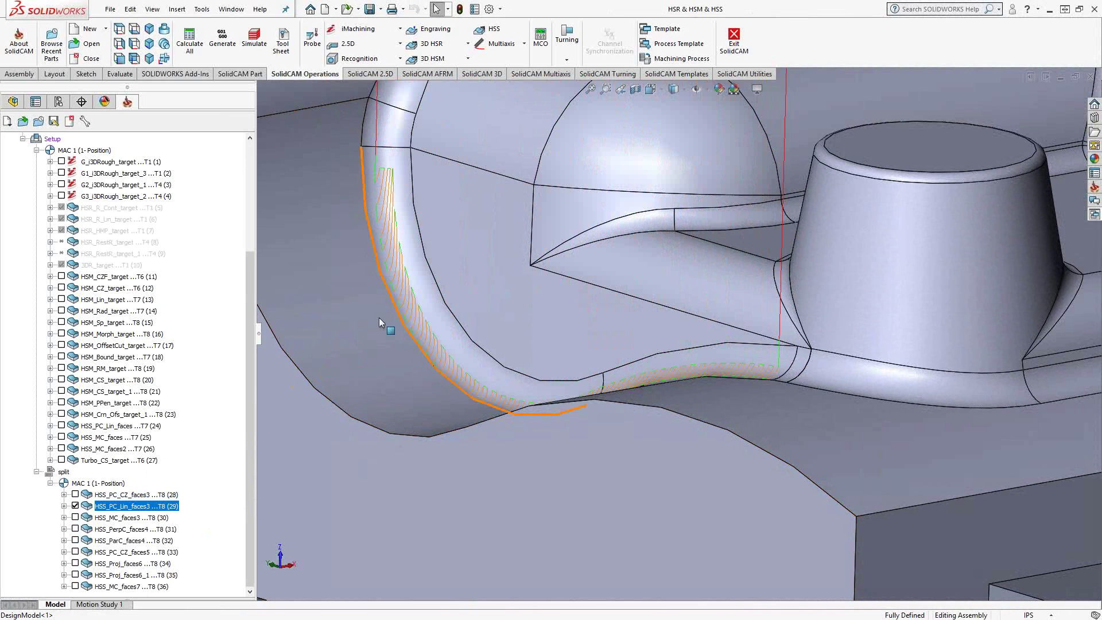
pyautogui.moveTo(379, 318); pyautogui.dragTo(381, 337, button='middle')
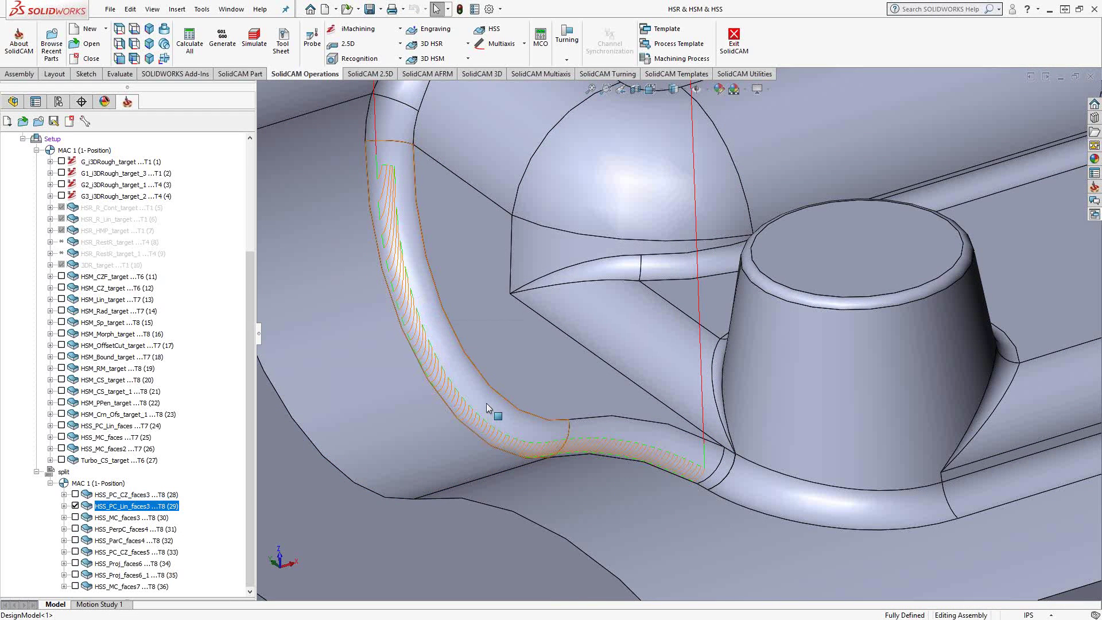
pyautogui.moveTo(487, 402); pyautogui.dragTo(509, 413, button='middle')
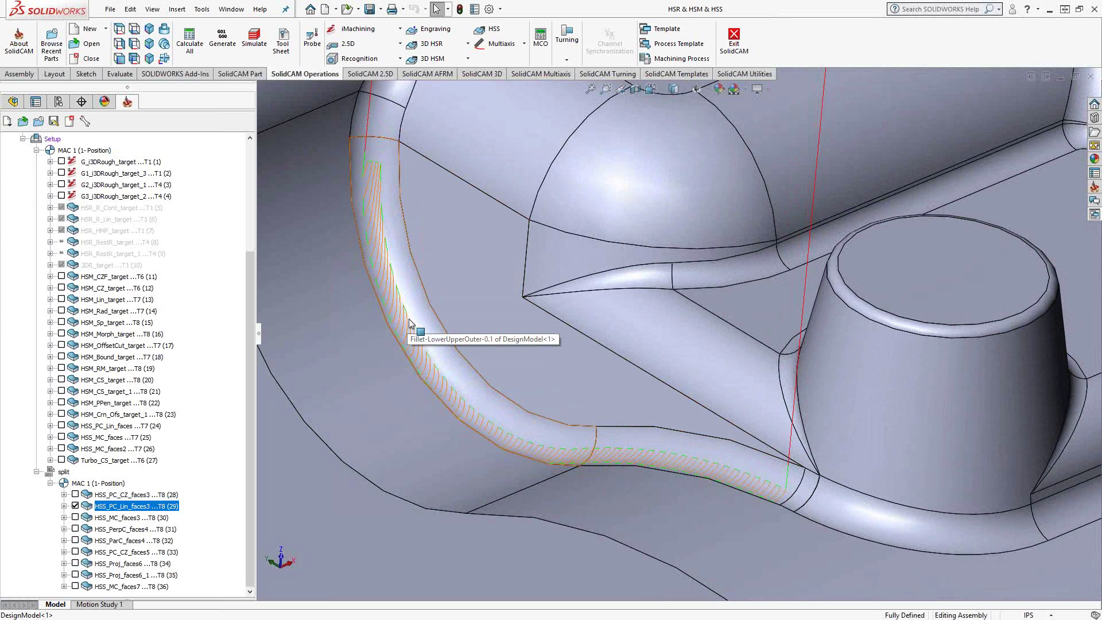
pyautogui.click(75, 506)
# Re-compare the constant-Z and linear toolpaths, hide both, and open HSS_MC_faces3 for editing
pyautogui.click(75, 494)
pyautogui.scroll(5, 477, 421)
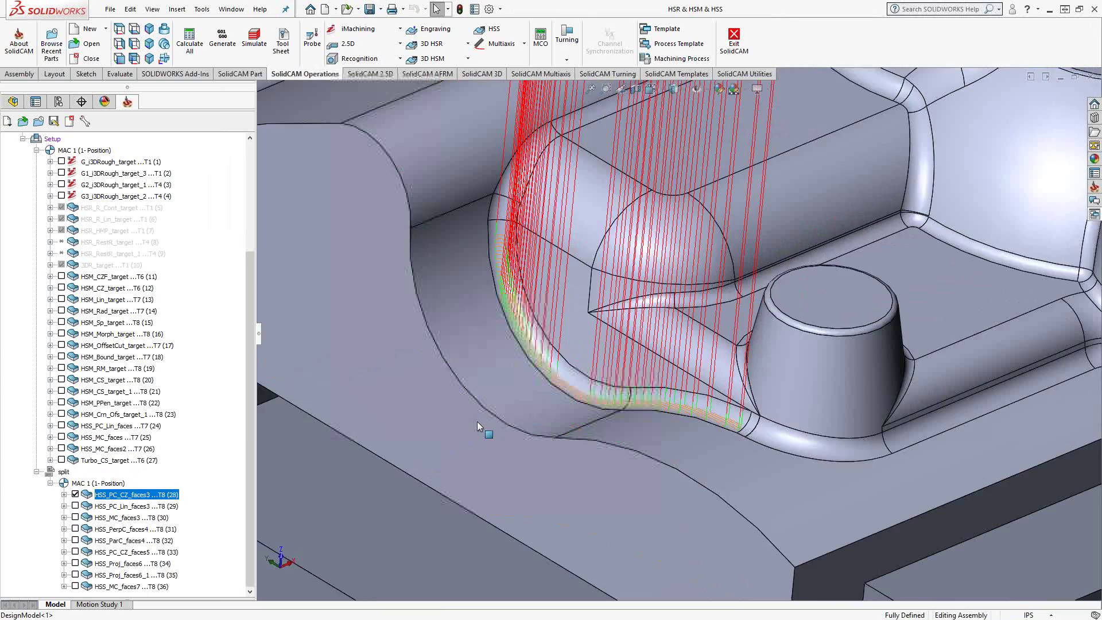
pyautogui.click(75, 495)
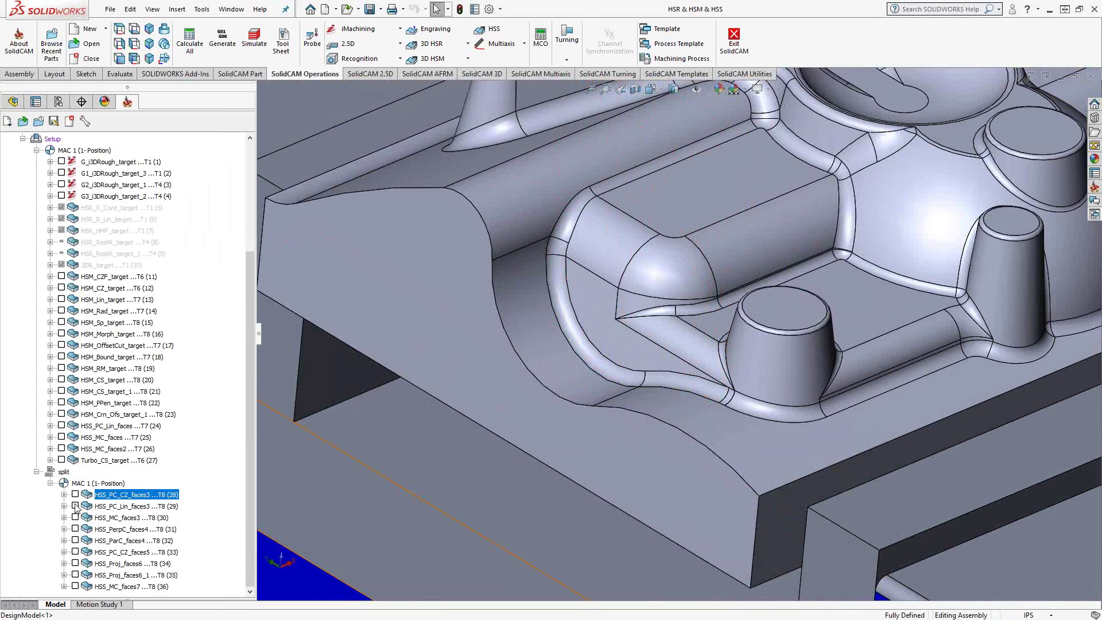
pyautogui.click(75, 506)
pyautogui.scroll(-4, 572, 401)
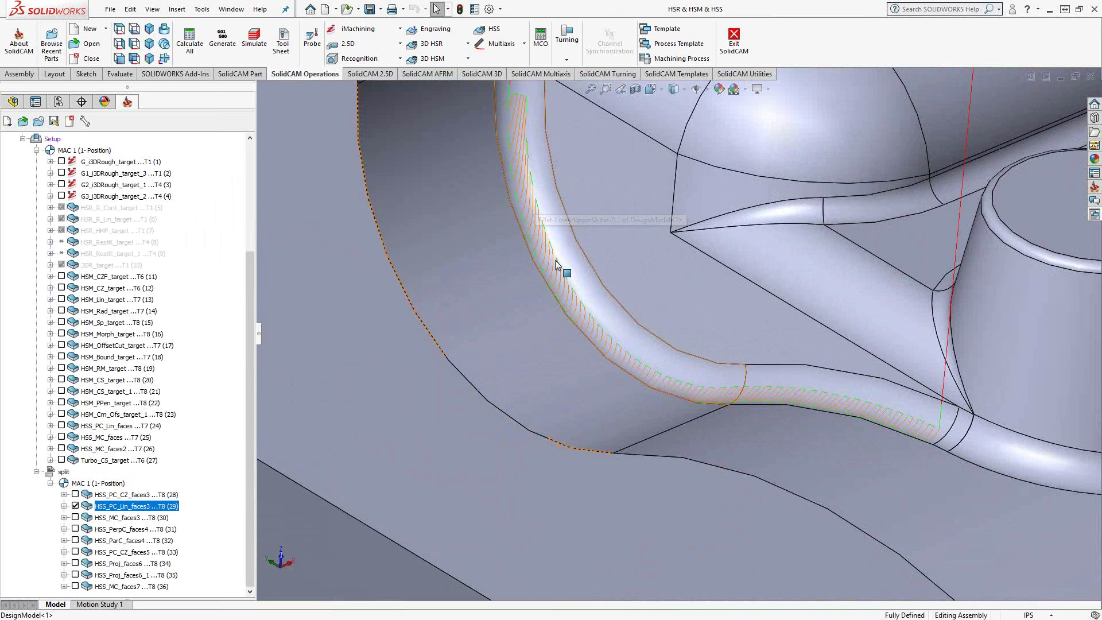
pyautogui.click(75, 505)
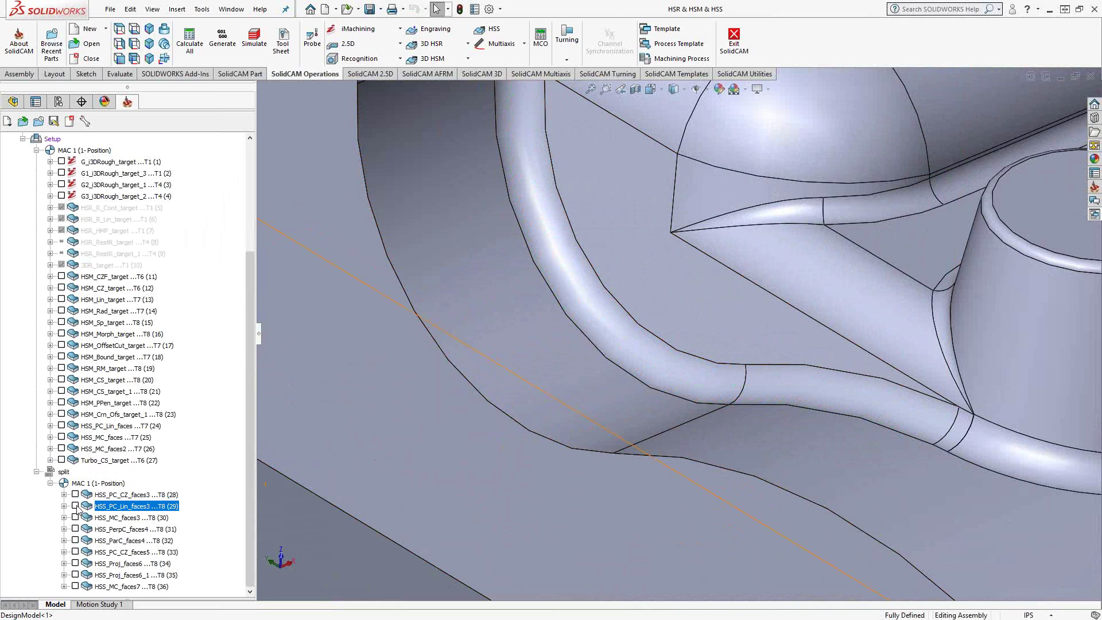
pyautogui.click(106, 518)
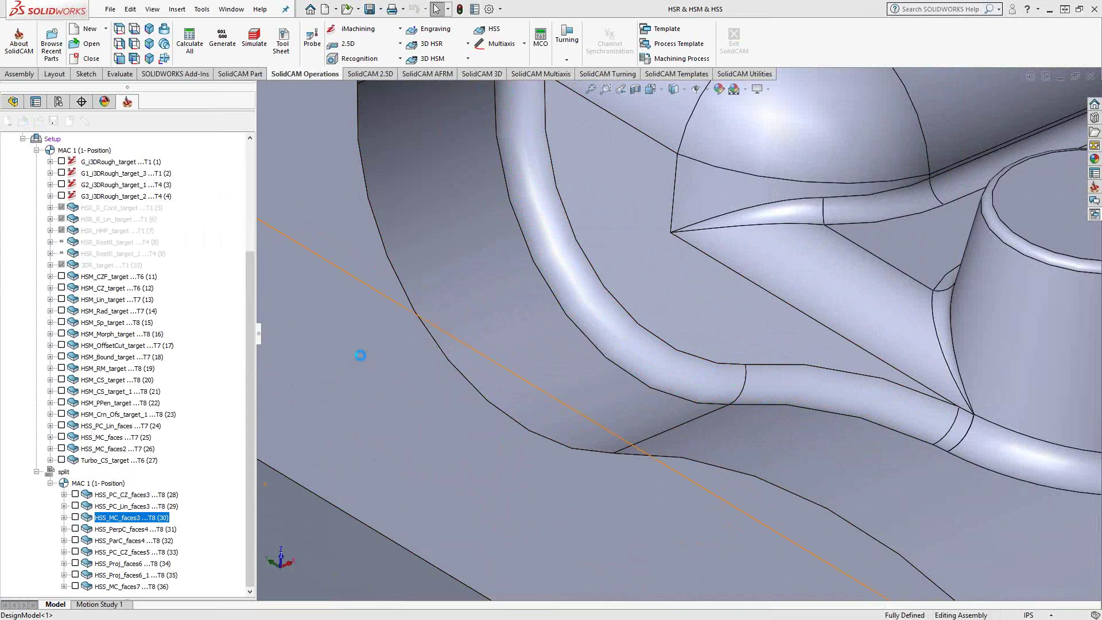
# In the HSS_MC_faces3 dialog, keep the Morph between two boundary curves technology and show Geometry
pyautogui.moveTo(189, 367); pyautogui.dragTo(488, 169)
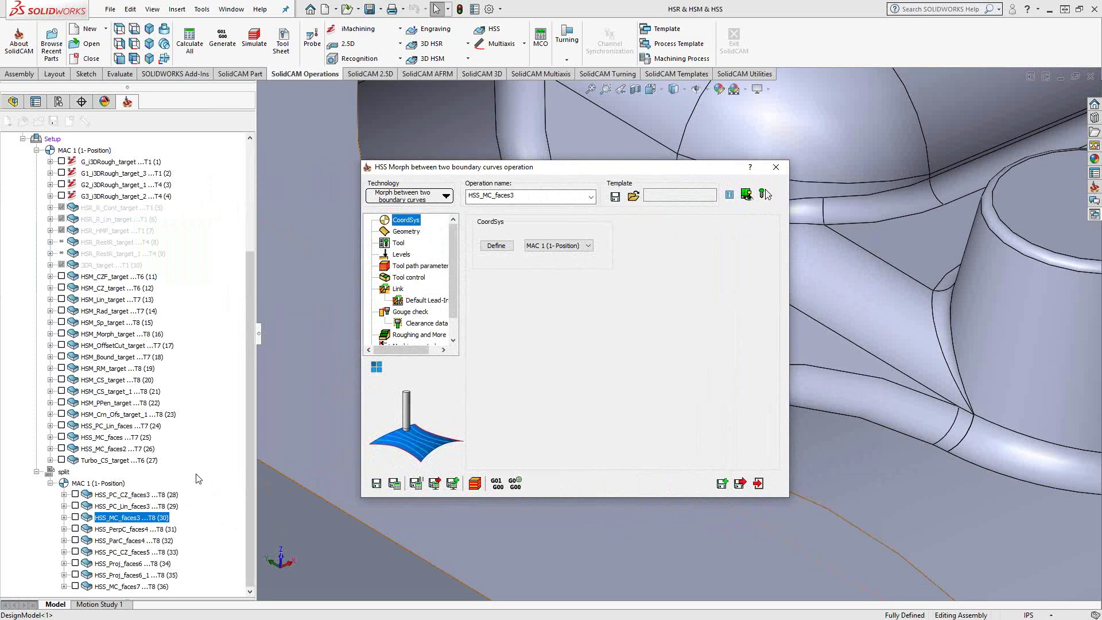
pyautogui.click(446, 196)
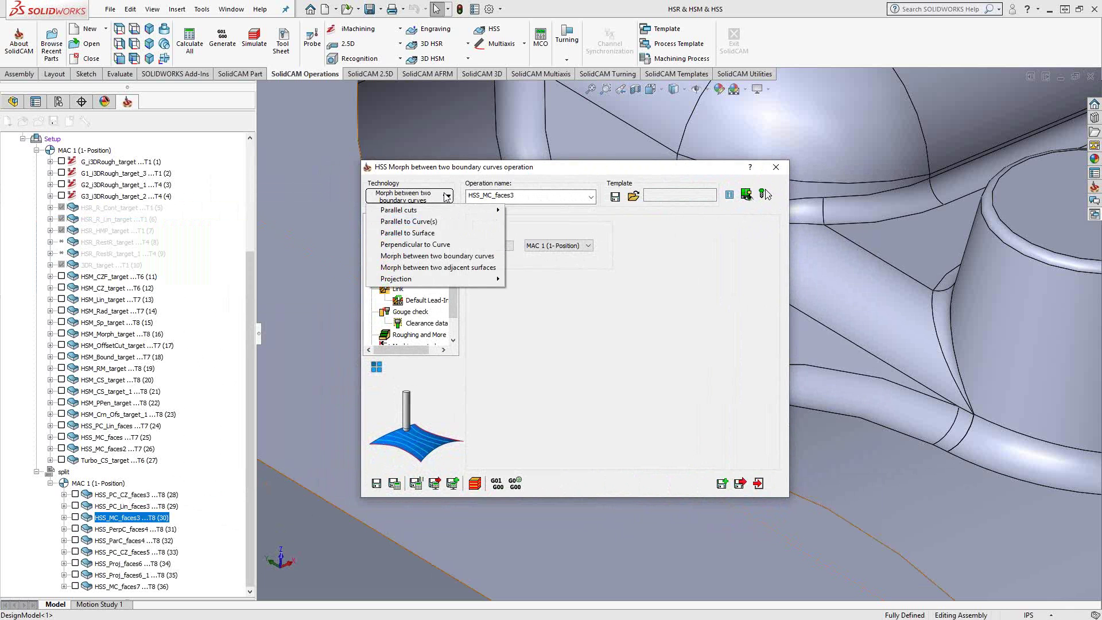
pyautogui.moveTo(451, 212)
pyautogui.click(439, 256)
pyautogui.click(408, 231)
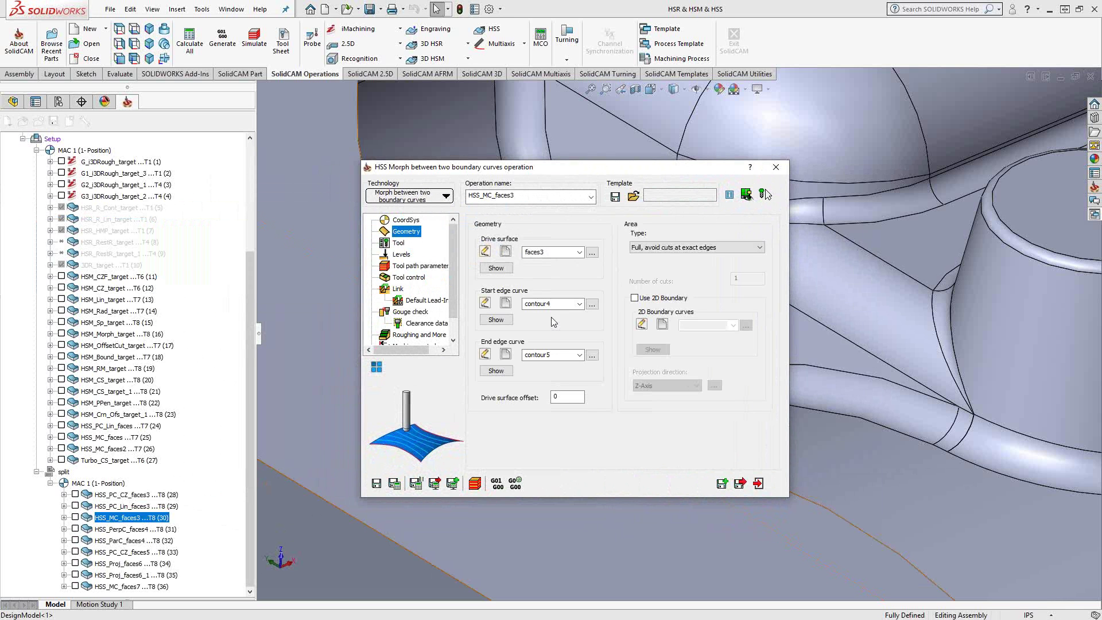
pyautogui.click(758, 483)
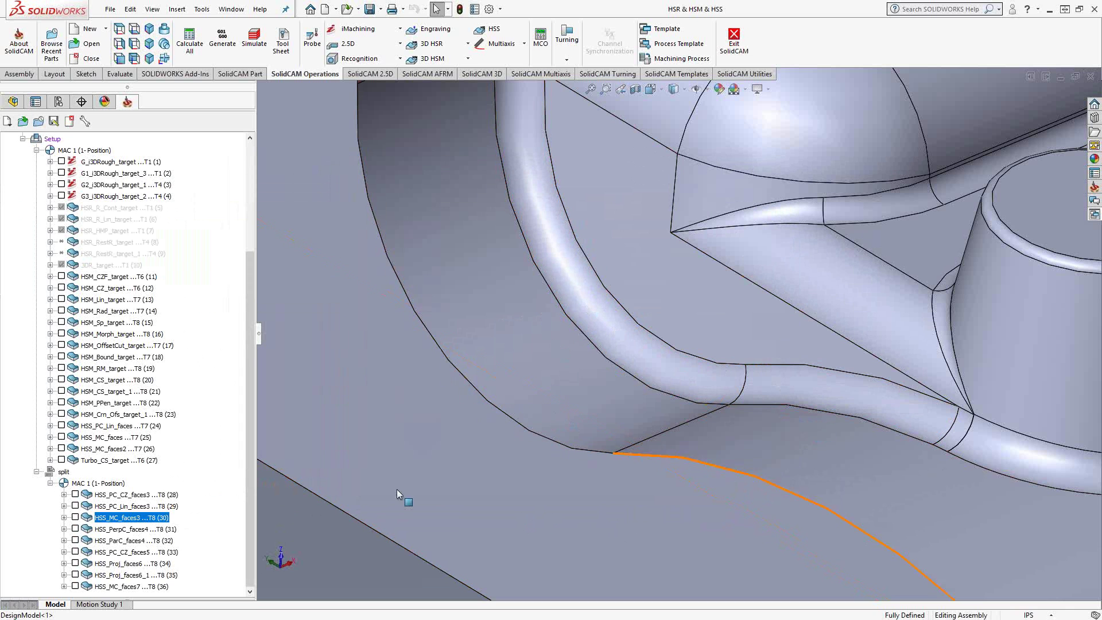
pyautogui.doubleClick(106, 518)
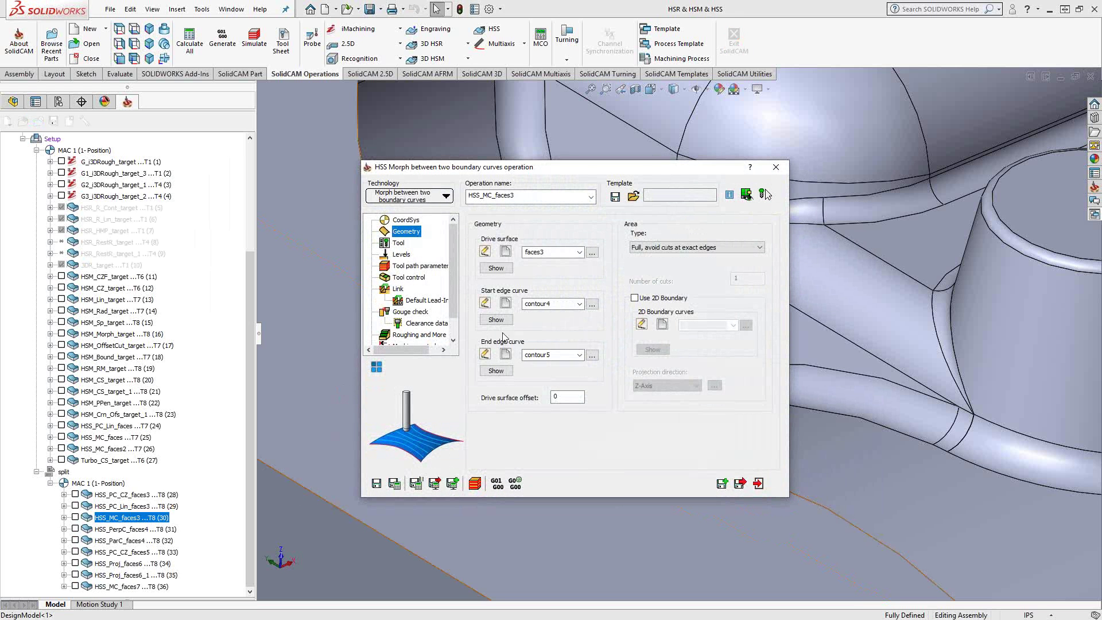
pyautogui.click(500, 323)
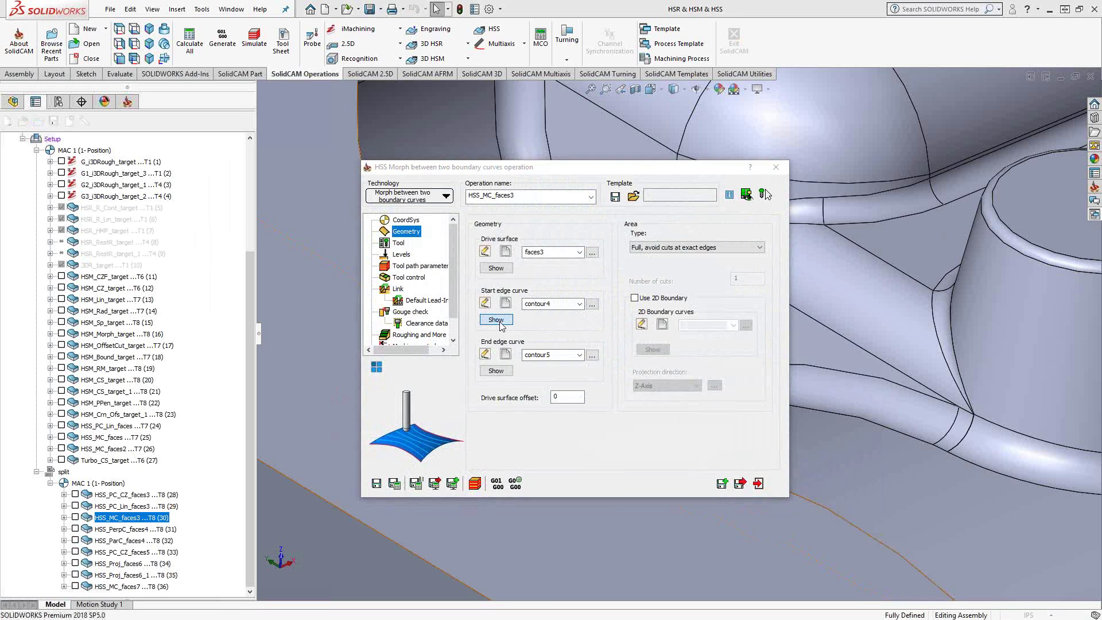
pyautogui.scroll(3, 817, 401)
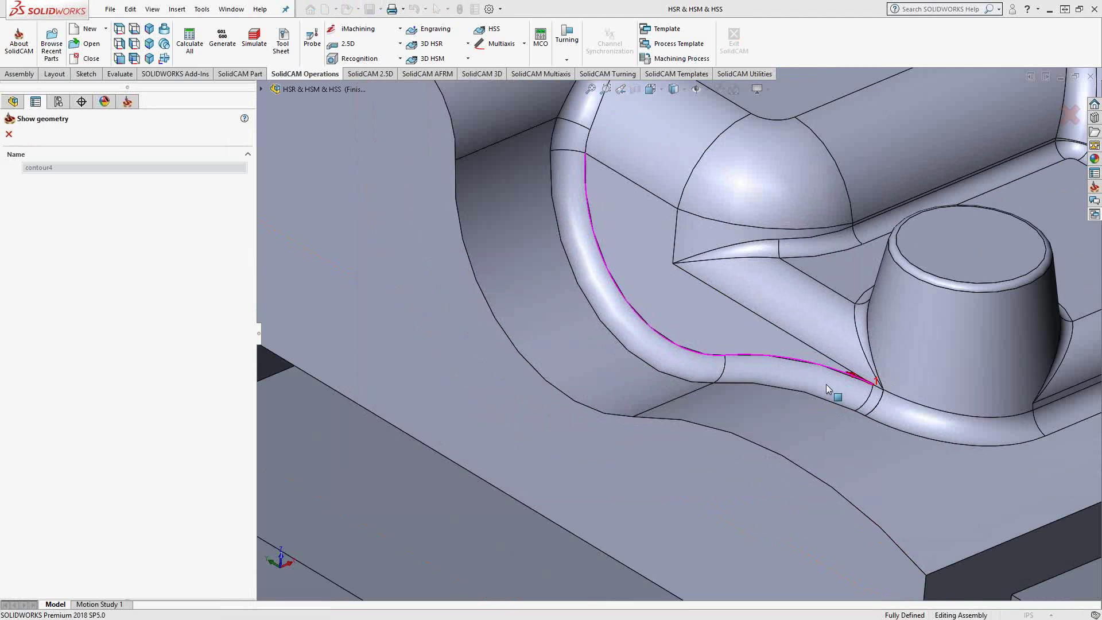
pyautogui.click(9, 134)
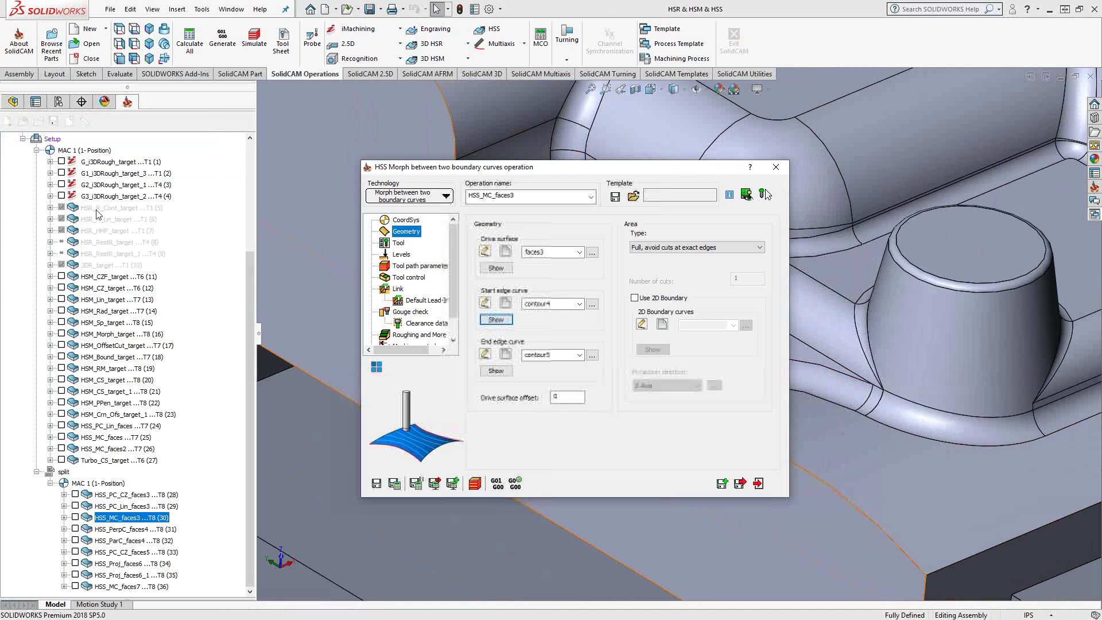
pyautogui.click(497, 370)
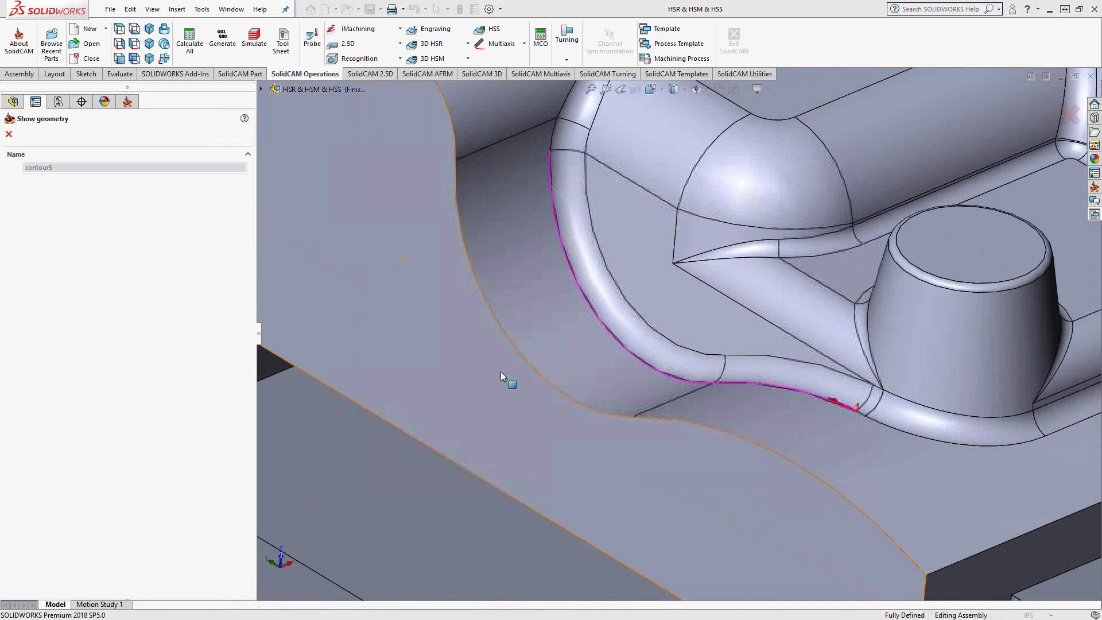
pyautogui.click(9, 134)
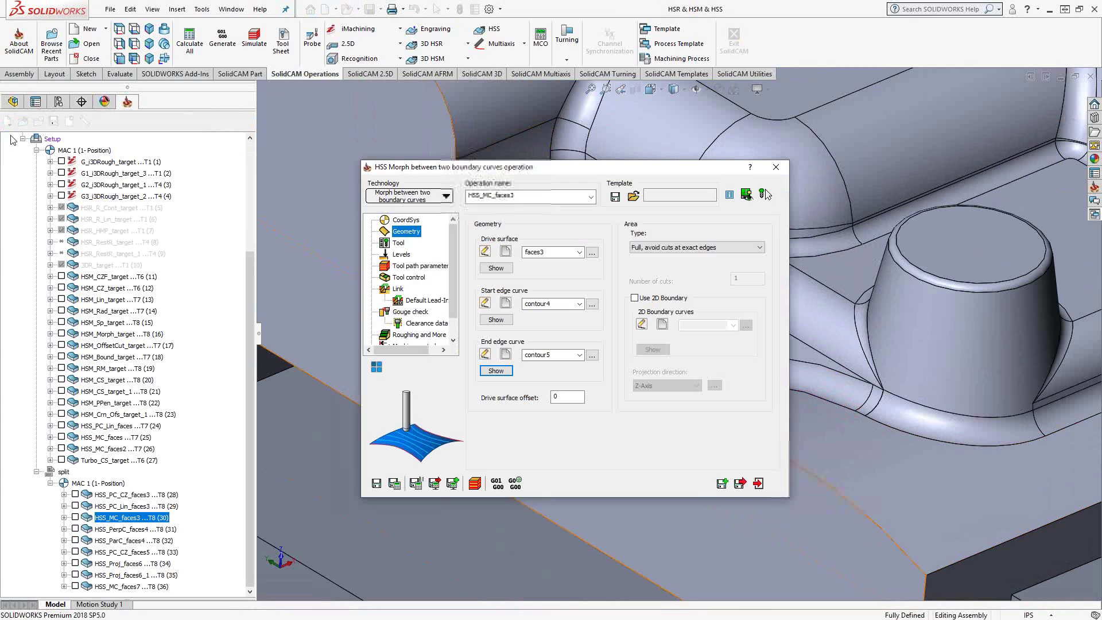
pyautogui.click(757, 484)
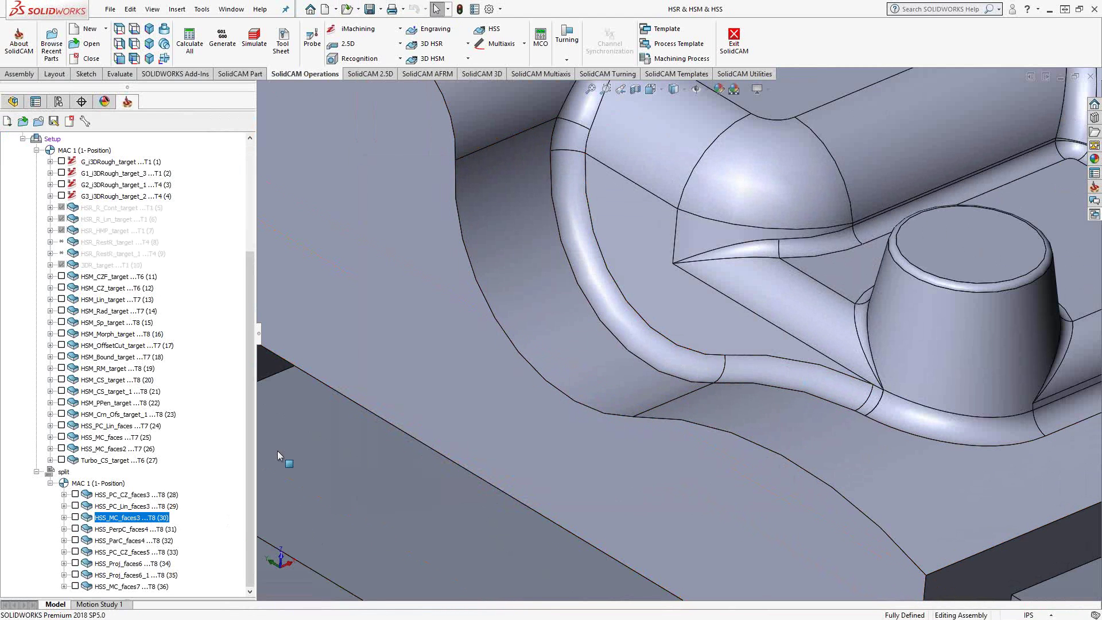
pyautogui.click(75, 518)
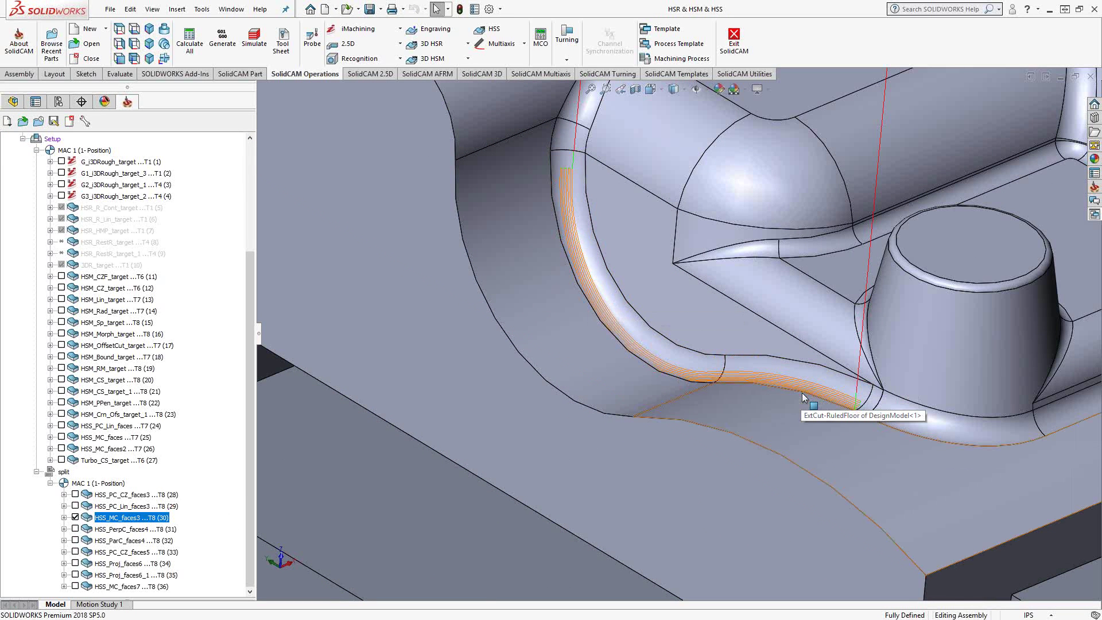
# Hide the HSS_MC_faces3 toolpath and display the HSS_PerpC_faces4 perpendicular-to-curve toolpath
pyautogui.click(76, 517)
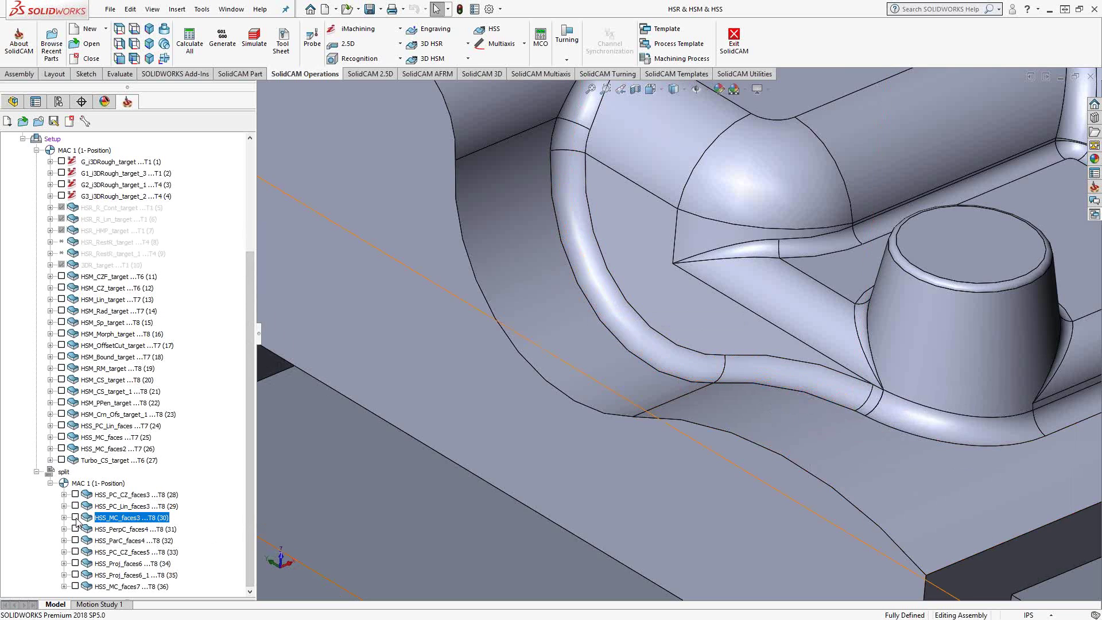
pyautogui.scroll(8, 572, 412)
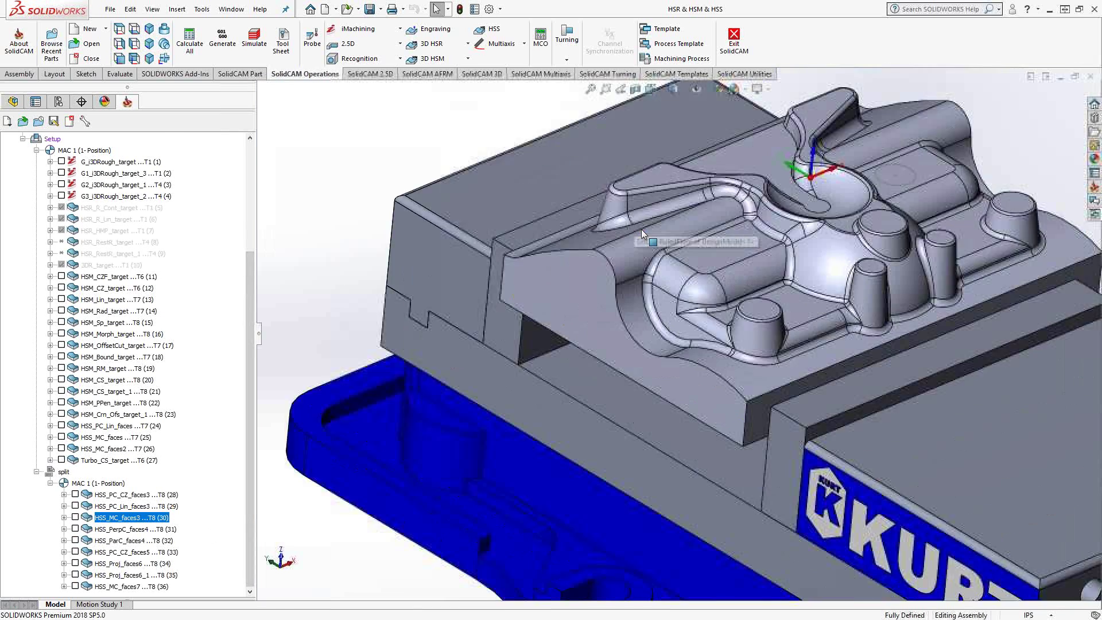
pyautogui.scroll(-5, 684, 256)
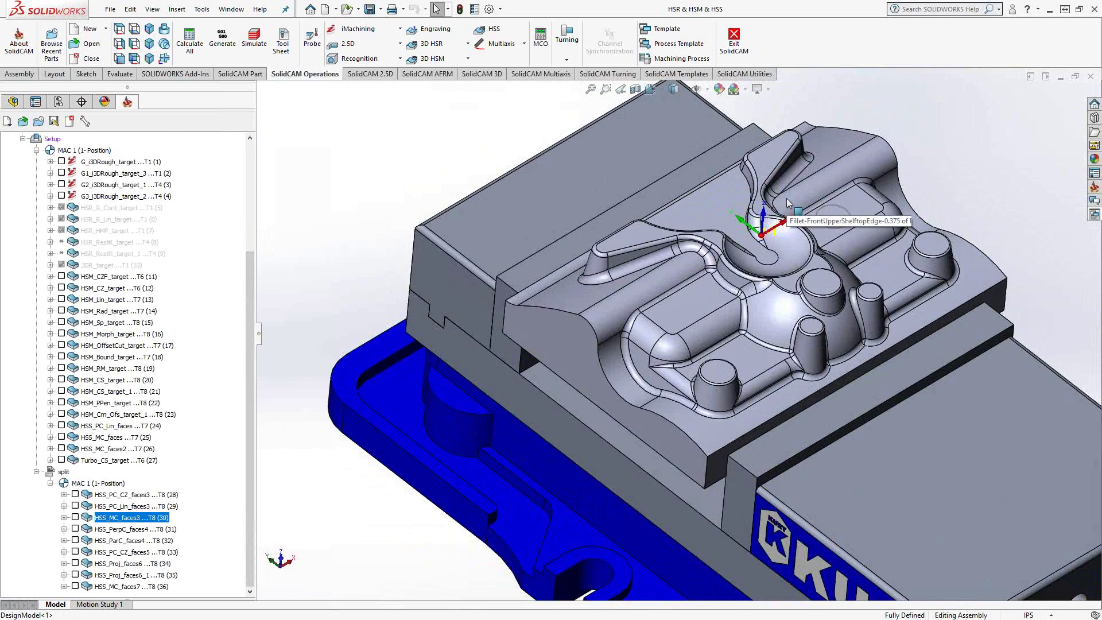
pyautogui.click(76, 529)
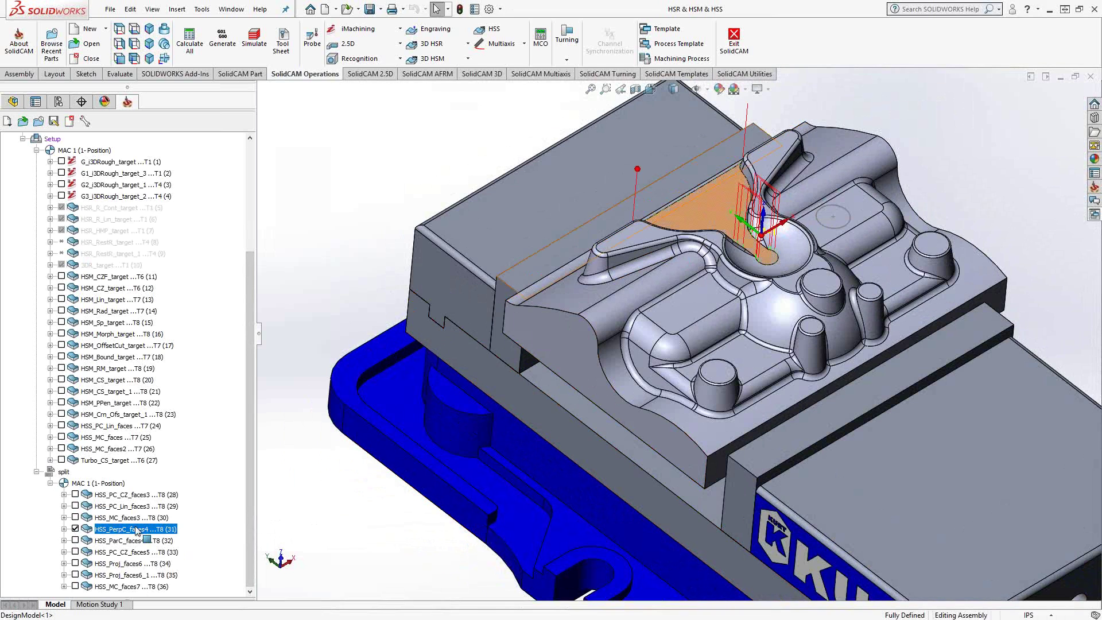
pyautogui.scroll(-4, 717, 198)
pyautogui.scroll(-3, 750, 304)
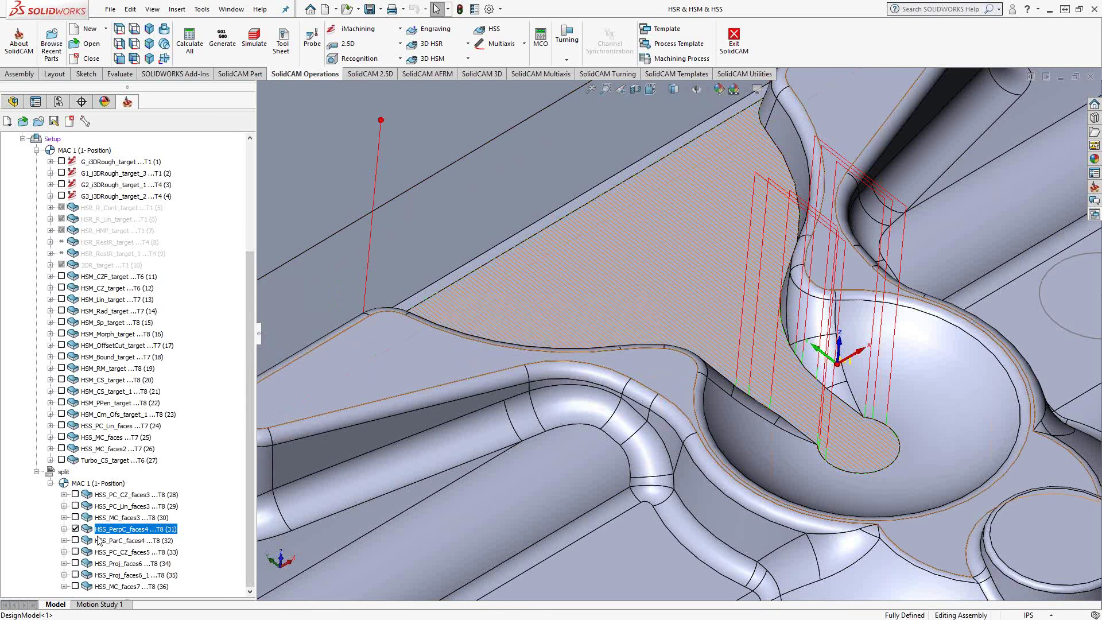
# Swap to the HSS_ParC_faces4 parallel-to-curve toolpath, inspect it from above, then hide it
pyautogui.click(75, 528)
pyautogui.click(76, 541)
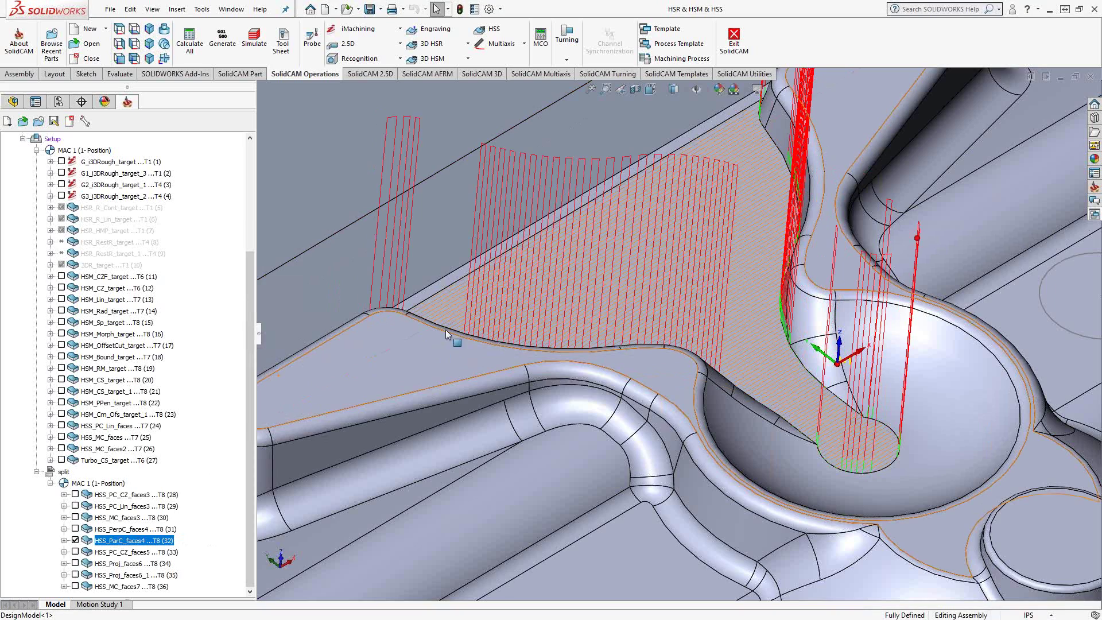
pyautogui.moveTo(445, 332)
pyautogui.mouseDown(button='middle')
pyautogui.moveTo(490, 281)
pyautogui.moveTo(492, 259)
pyautogui.mouseUp(button='middle')
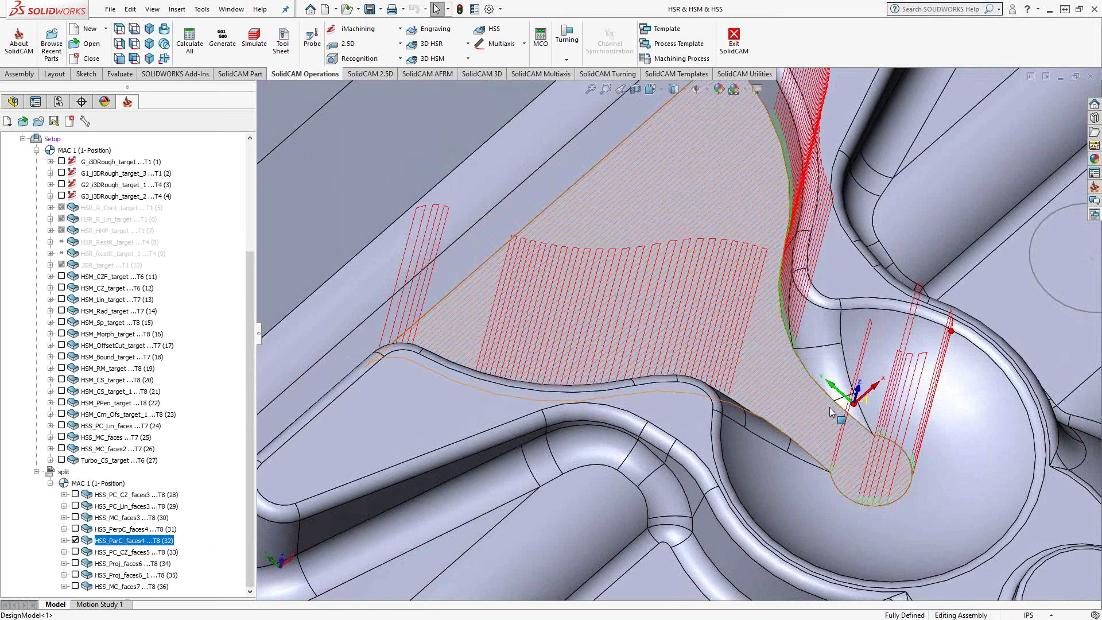
pyautogui.click(76, 541)
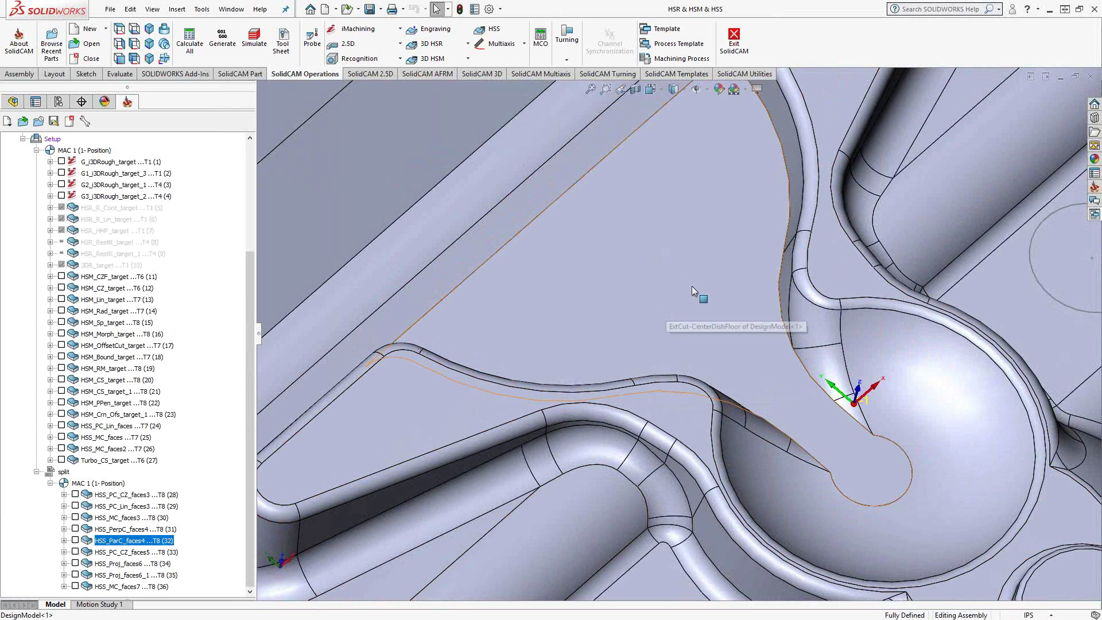
pyautogui.moveTo(671, 301); pyautogui.dragTo(676, 244, button='middle')
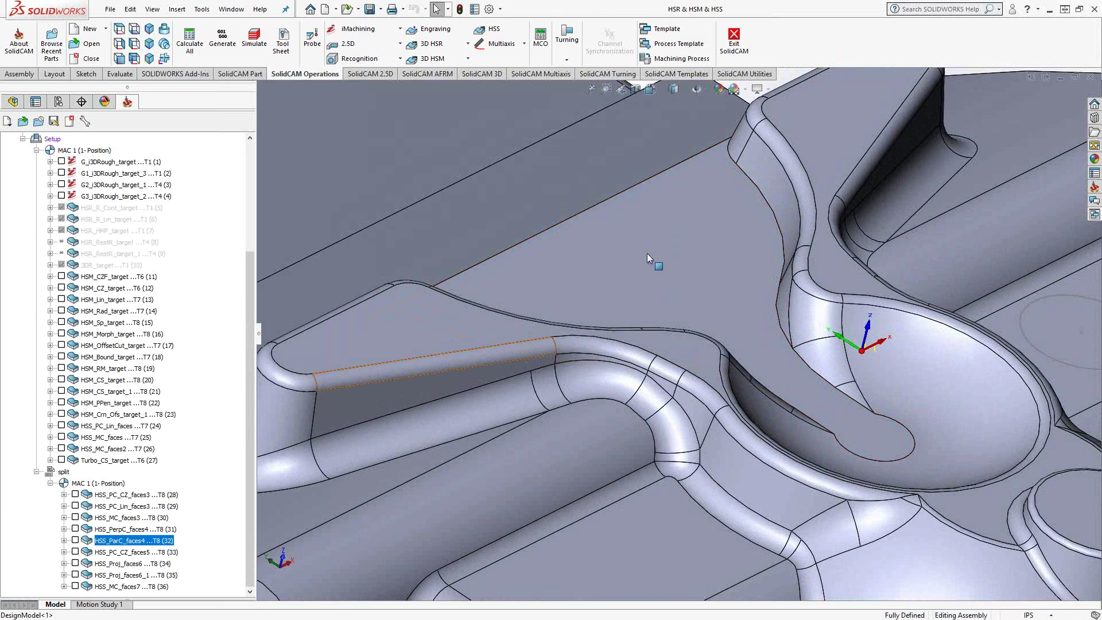
# Show the HSS_PC_CZ_faces5 constant-Z toolpath inside the bowl and open that operation for editing
pyautogui.click(75, 541)
pyautogui.click(75, 541)
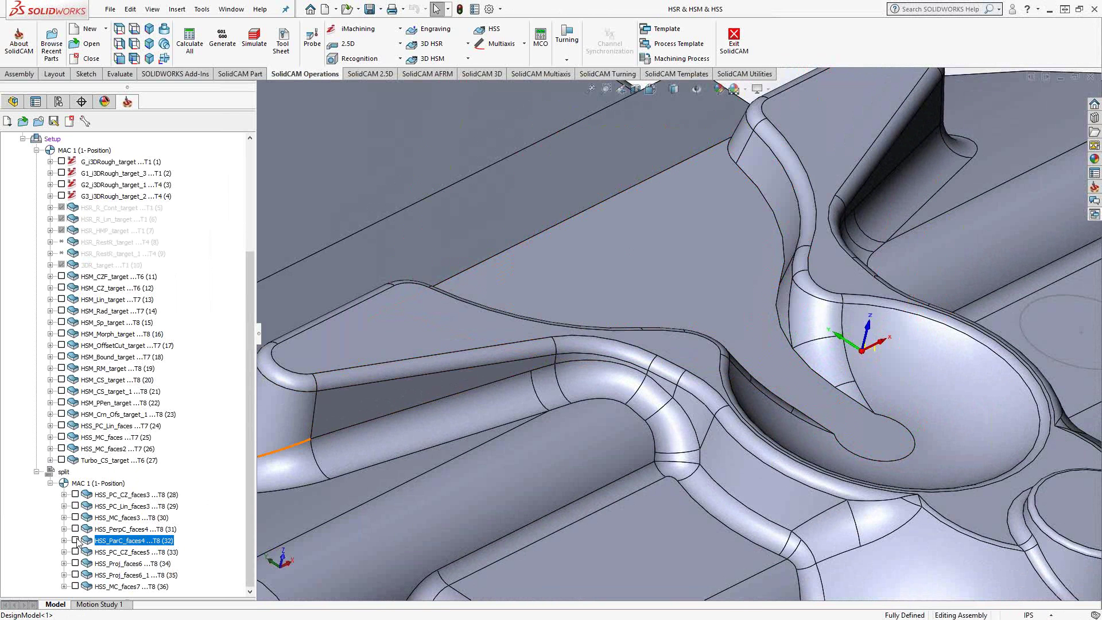
pyautogui.click(75, 552)
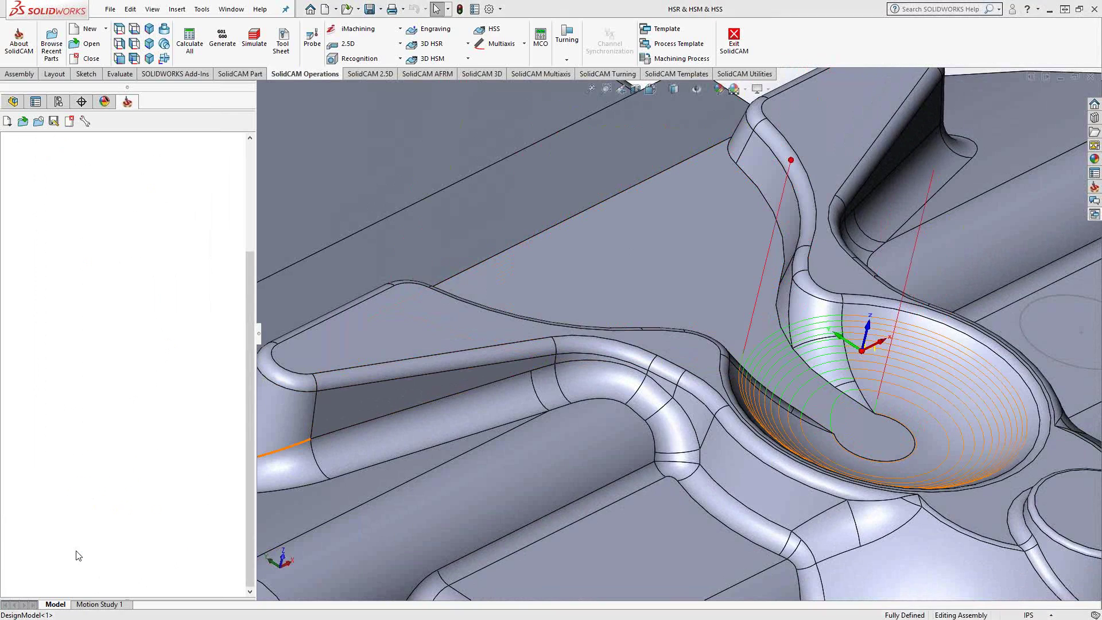
pyautogui.moveTo(710, 435); pyautogui.dragTo(721, 466, button='middle')
pyautogui.scroll(2, 928, 439)
pyautogui.scroll(-4, 863, 410)
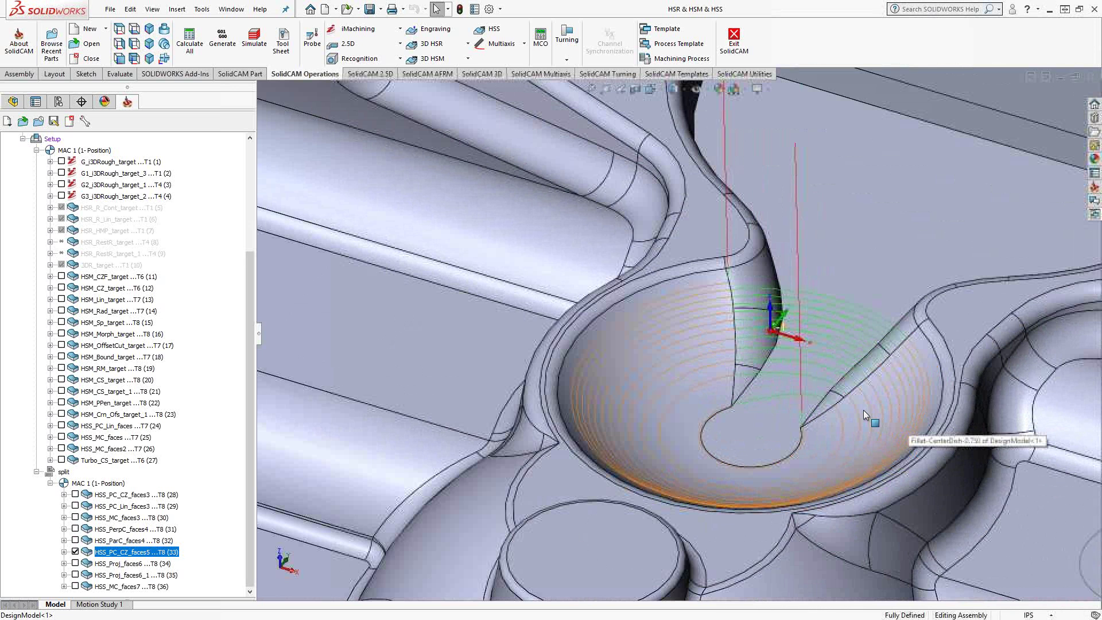
pyautogui.scroll(-1, 866, 405)
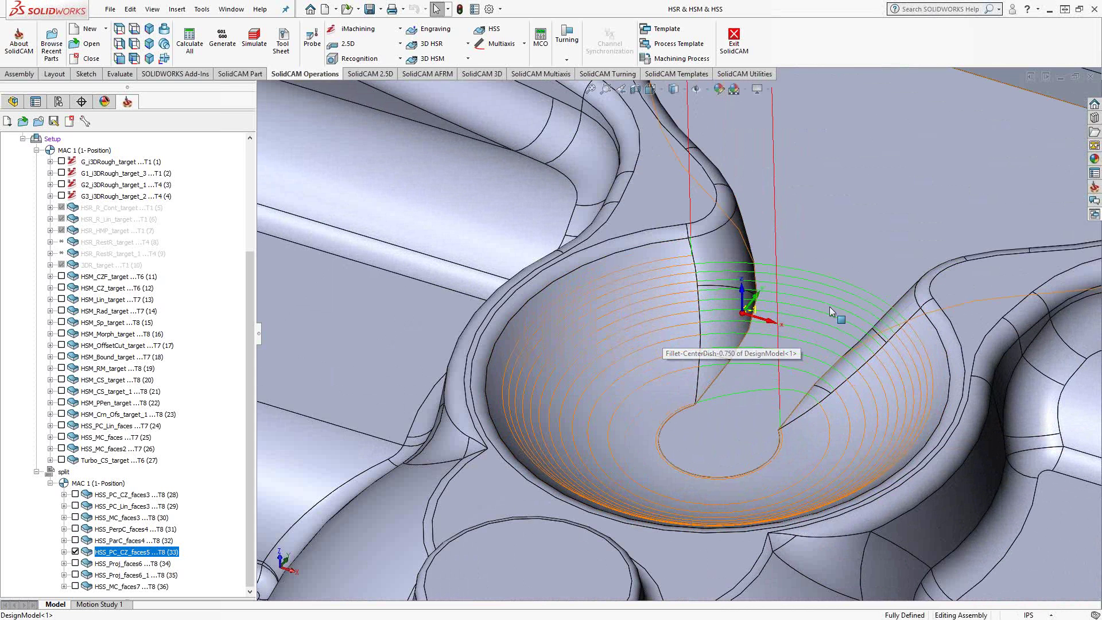
pyautogui.doubleClick(114, 553)
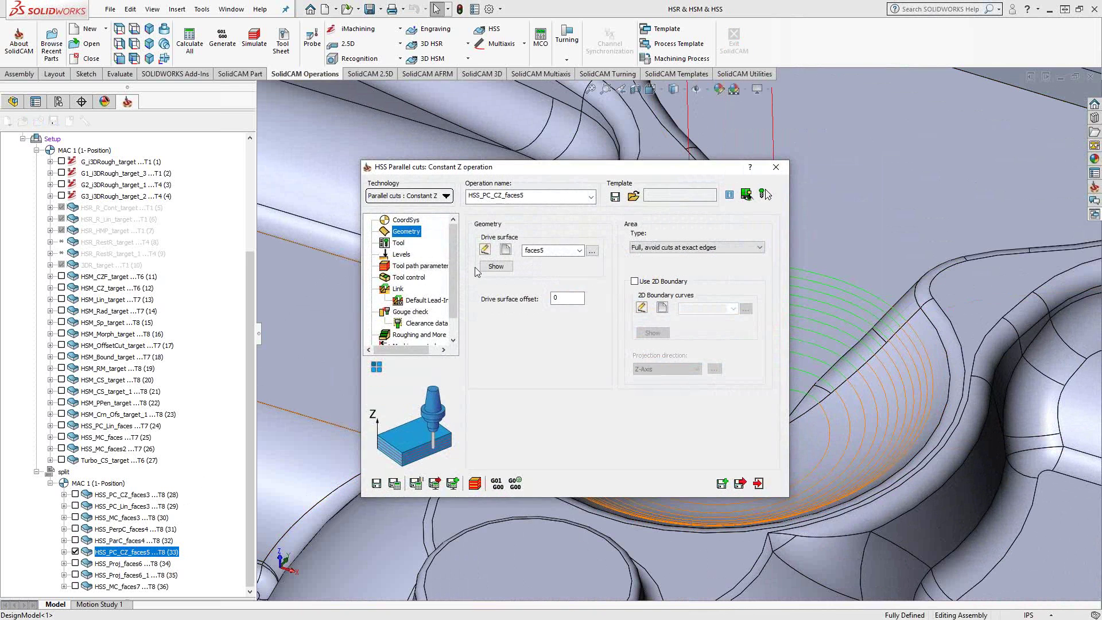
# Preview the faces5 drive surface and keep Spiral as the Sorting cutting method
pyautogui.click(496, 266)
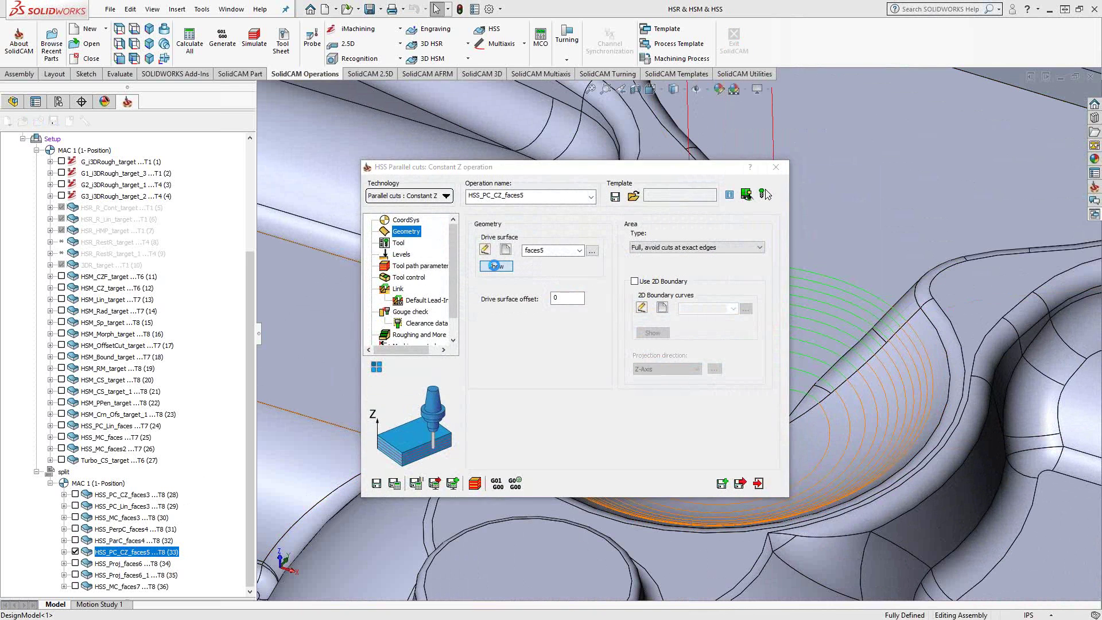
pyautogui.click(9, 134)
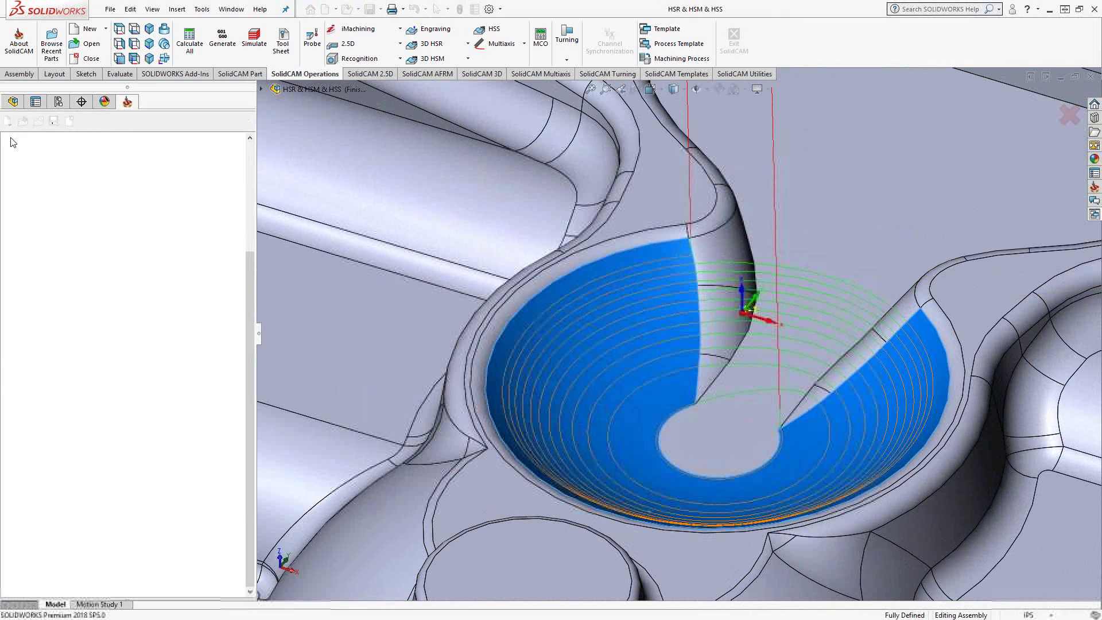
pyautogui.click(404, 265)
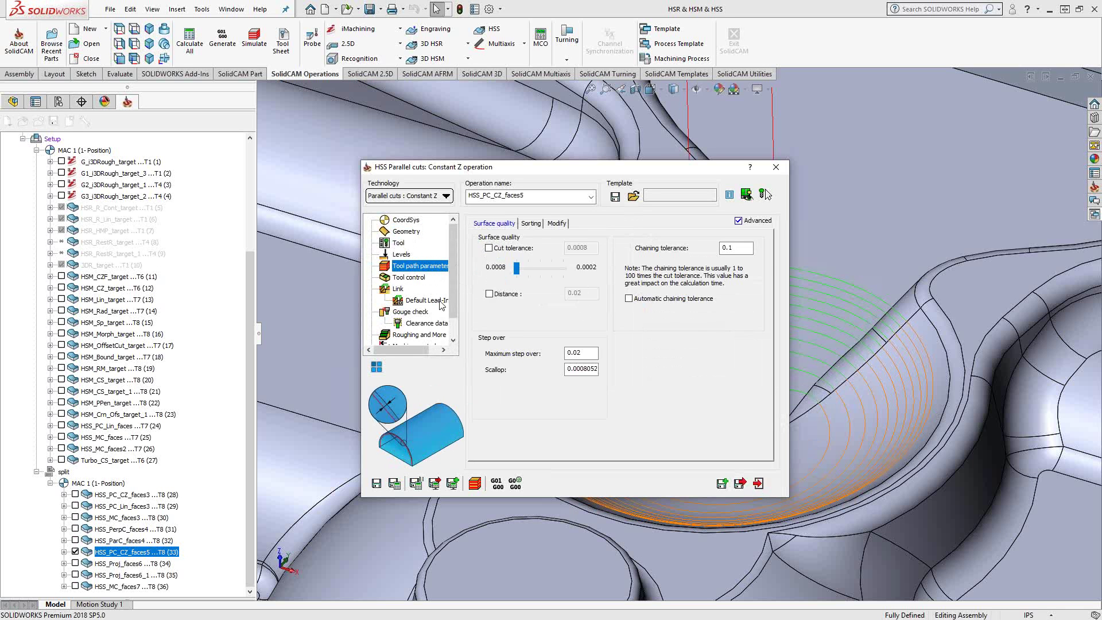
pyautogui.click(530, 223)
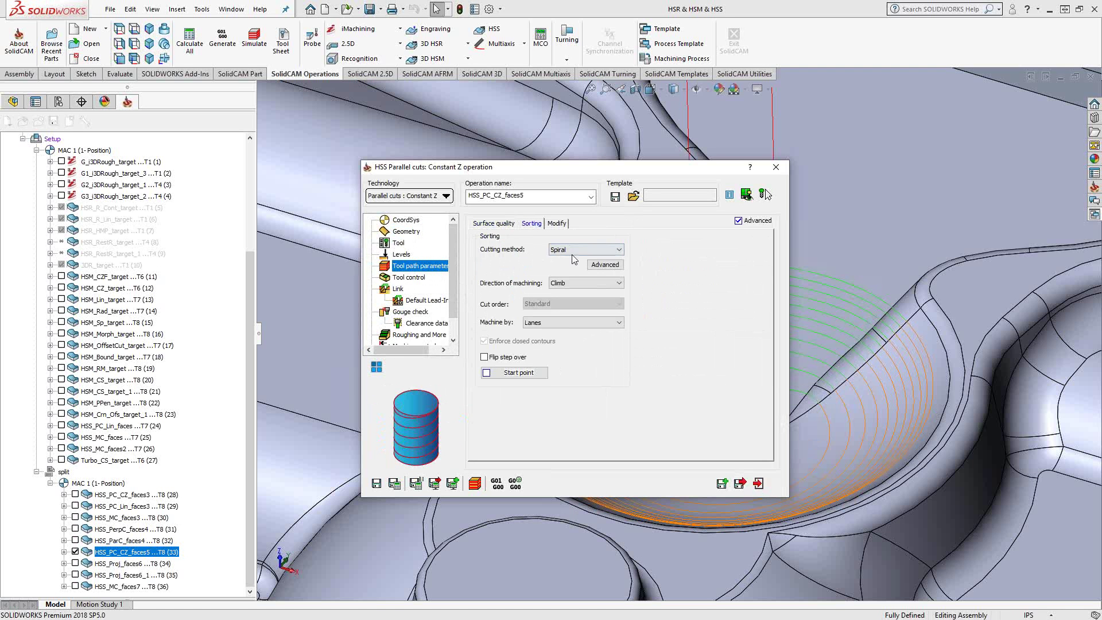
pyautogui.click(555, 253)
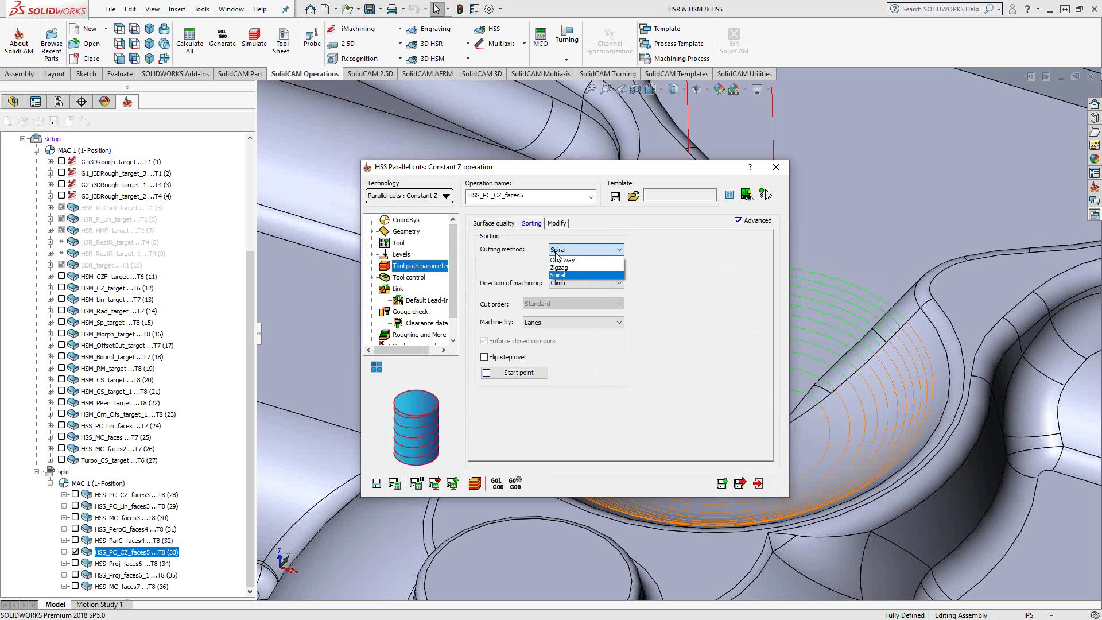
pyautogui.click(518, 262)
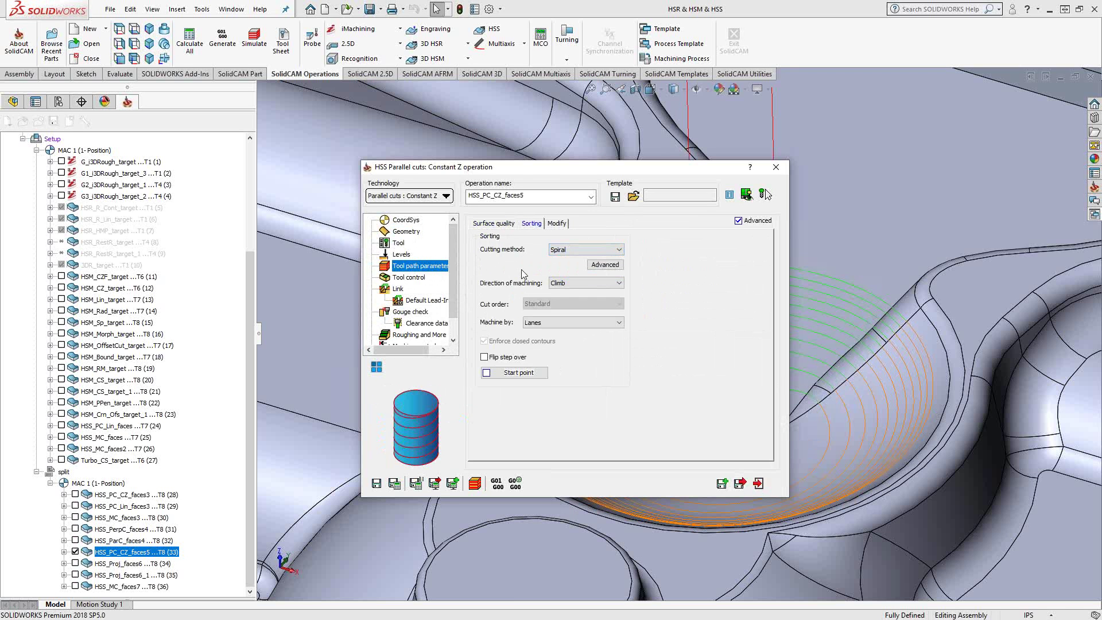
# Review the Link page's gaps and links between slices settings, then close the operation
pyautogui.moveTo(548, 168); pyautogui.dragTo(226, 206)
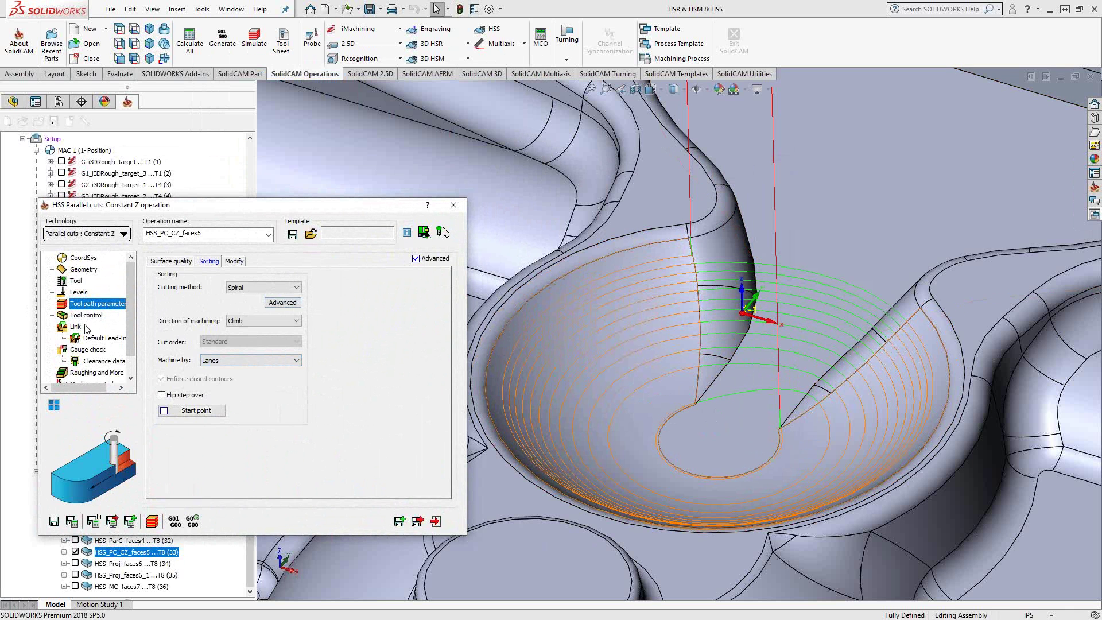
pyautogui.click(74, 327)
pyautogui.click(218, 262)
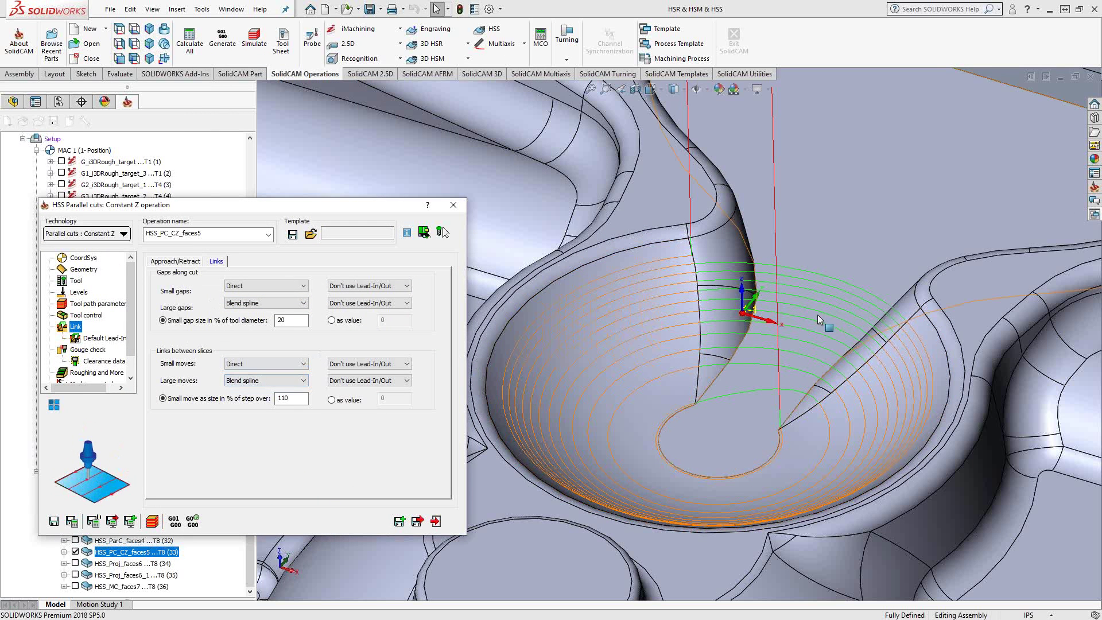
pyautogui.click(454, 205)
# Hide HSS_PC_CZ_faces5 and show the HSS_Proj_faces6 projection toolpath on the shelf face
pyautogui.click(75, 552)
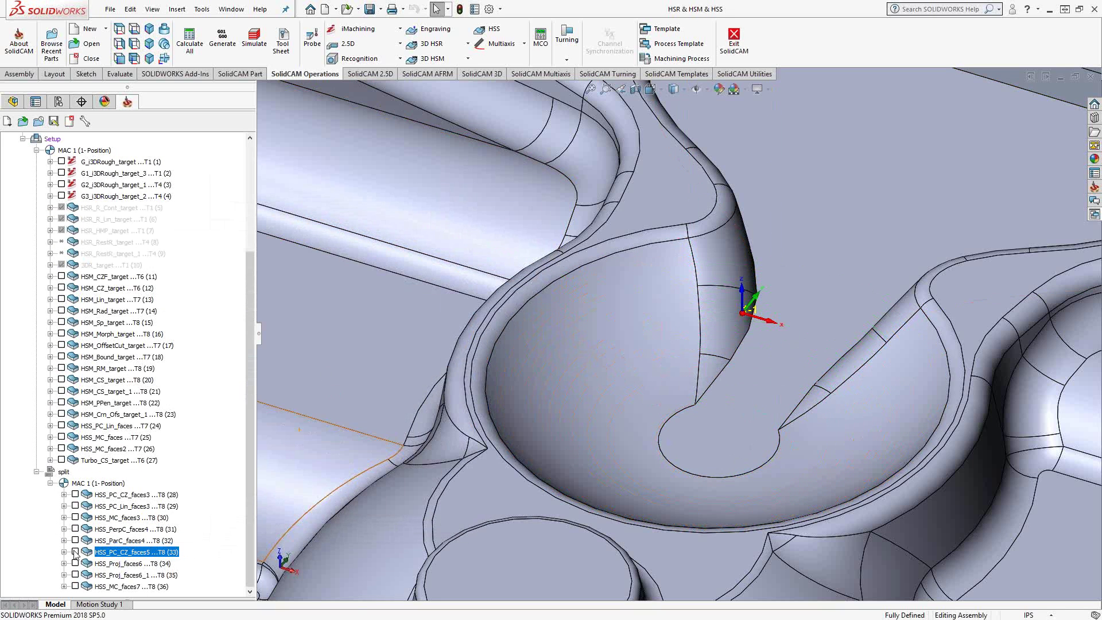
pyautogui.scroll(8, 601, 396)
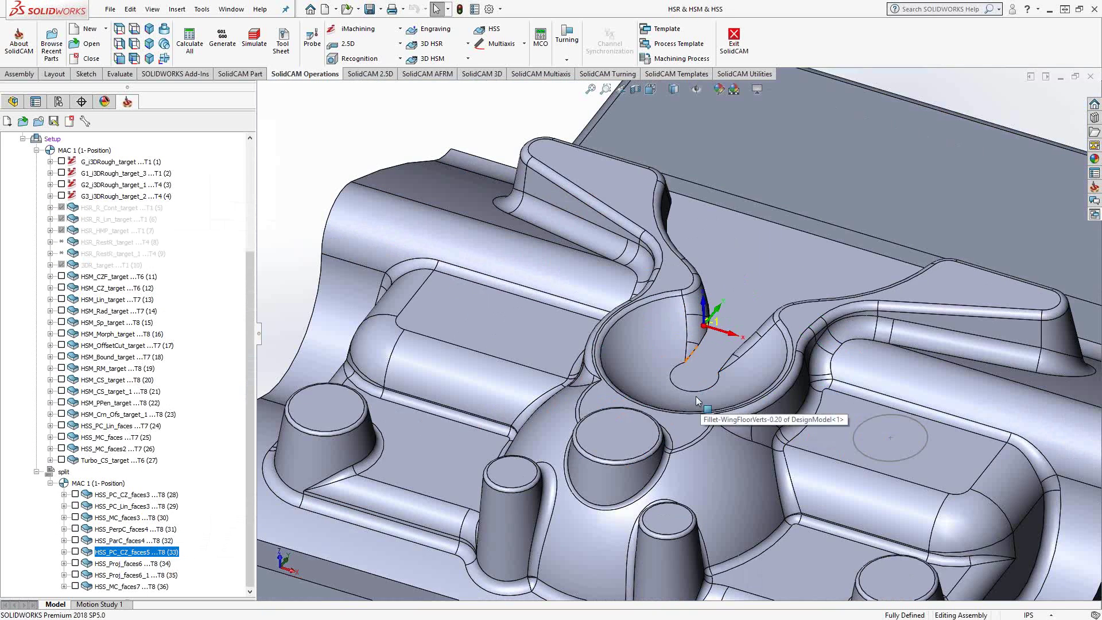
pyautogui.scroll(-3, 663, 363)
pyautogui.scroll(1, 663, 363)
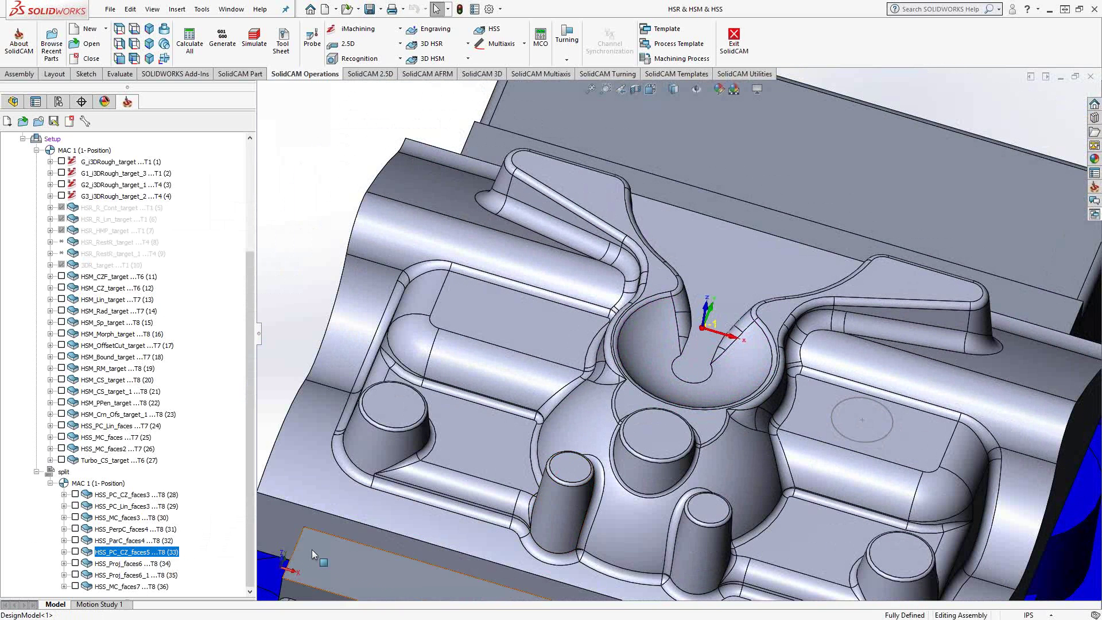
pyautogui.click(75, 563)
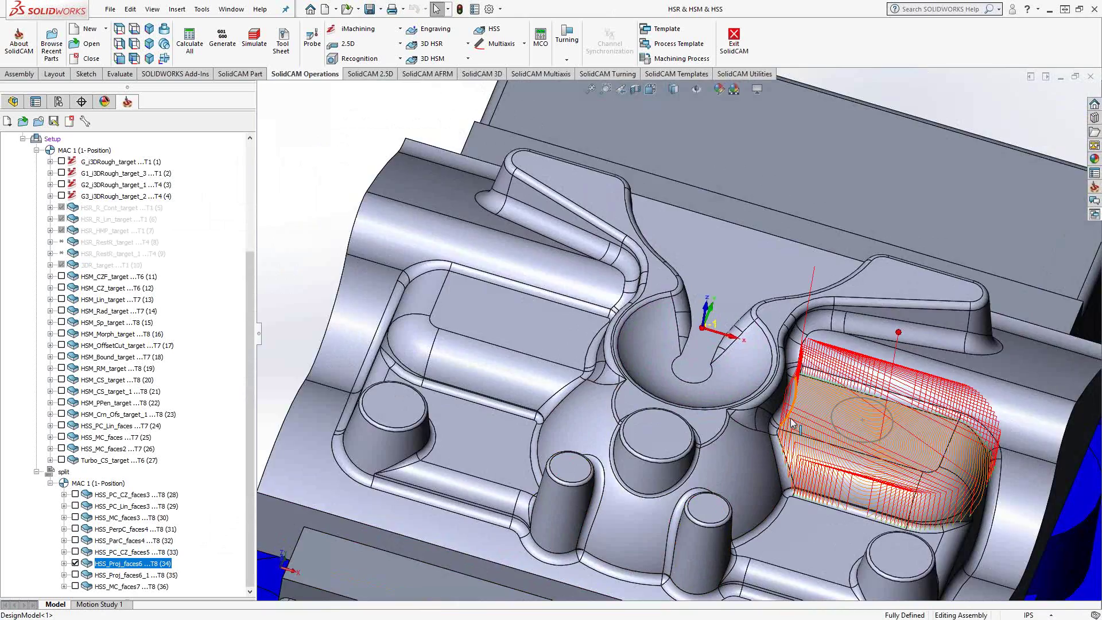
pyautogui.scroll(-2, 851, 442)
pyautogui.scroll(-3, 851, 442)
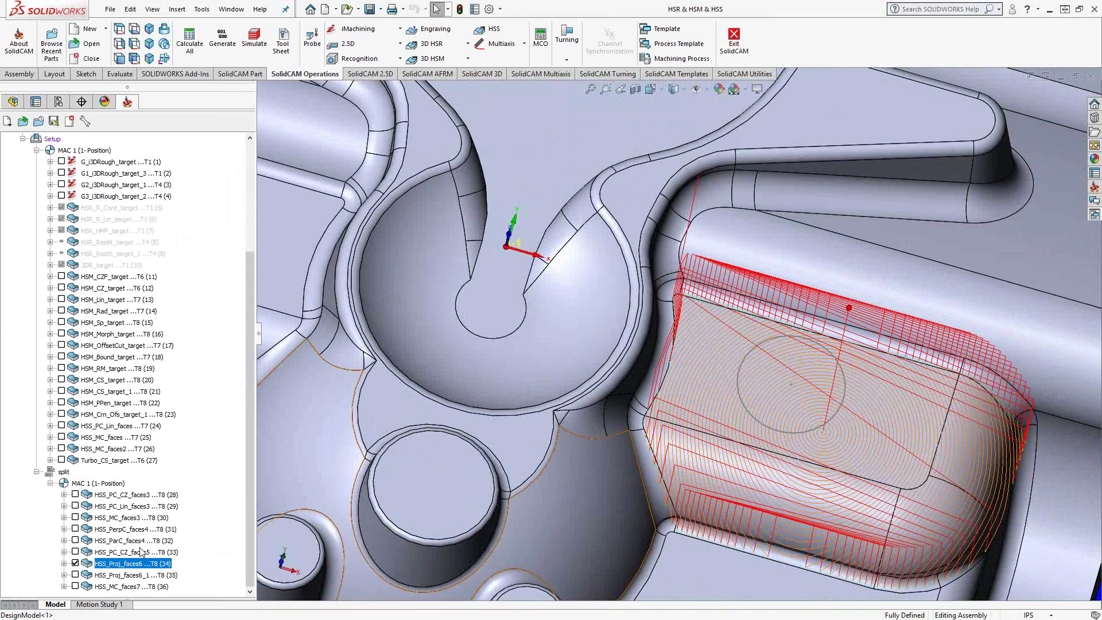
pyautogui.doubleClick(103, 567)
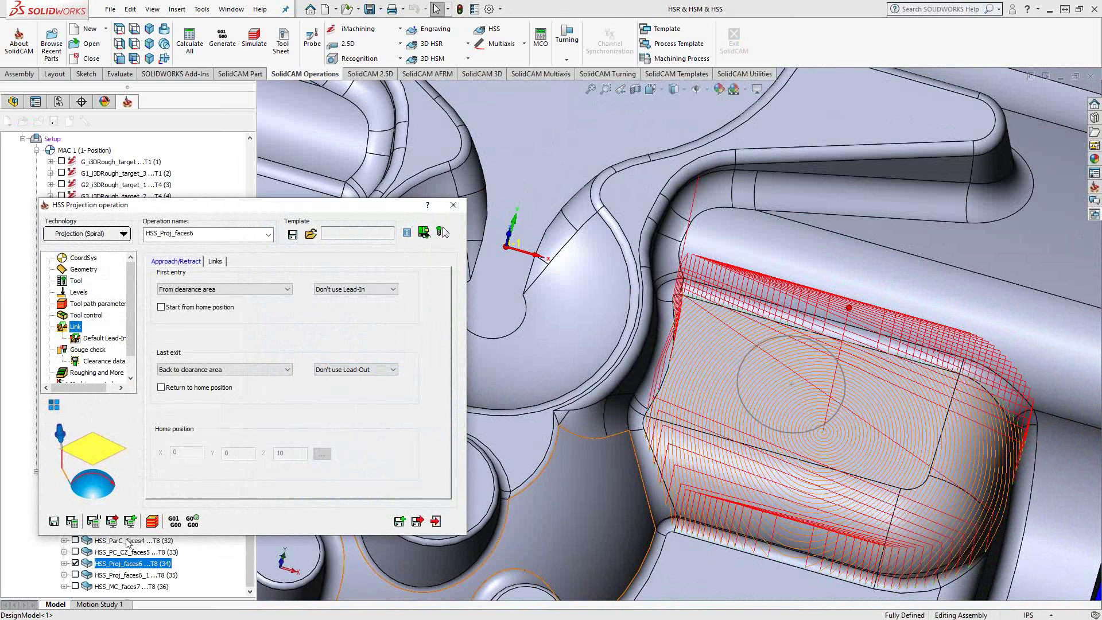
pyautogui.click(117, 236)
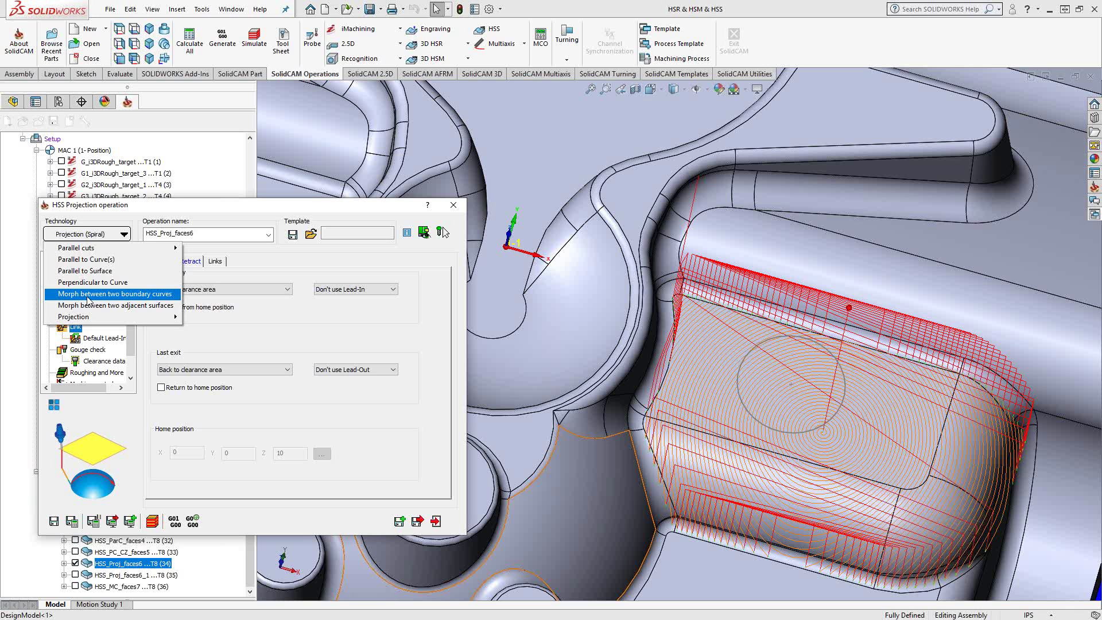
pyautogui.moveTo(146, 319)
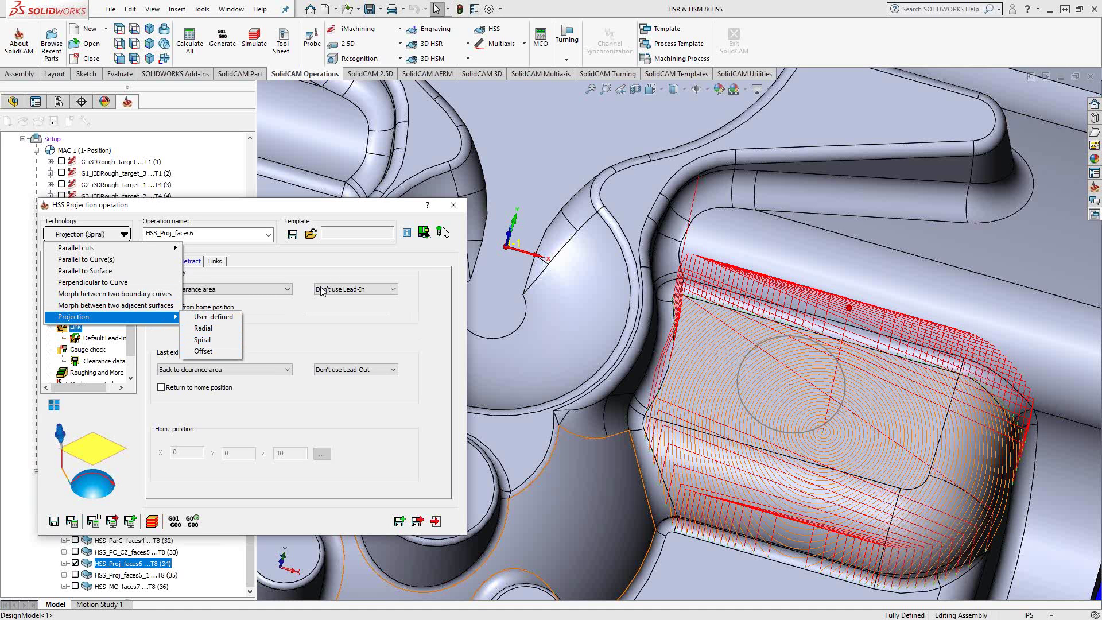
# View the shelf face Normal To, tilt to inspect the projection toolpath, and reopen HSS_Proj_faces6
pyautogui.click(453, 205)
pyautogui.click(453, 204)
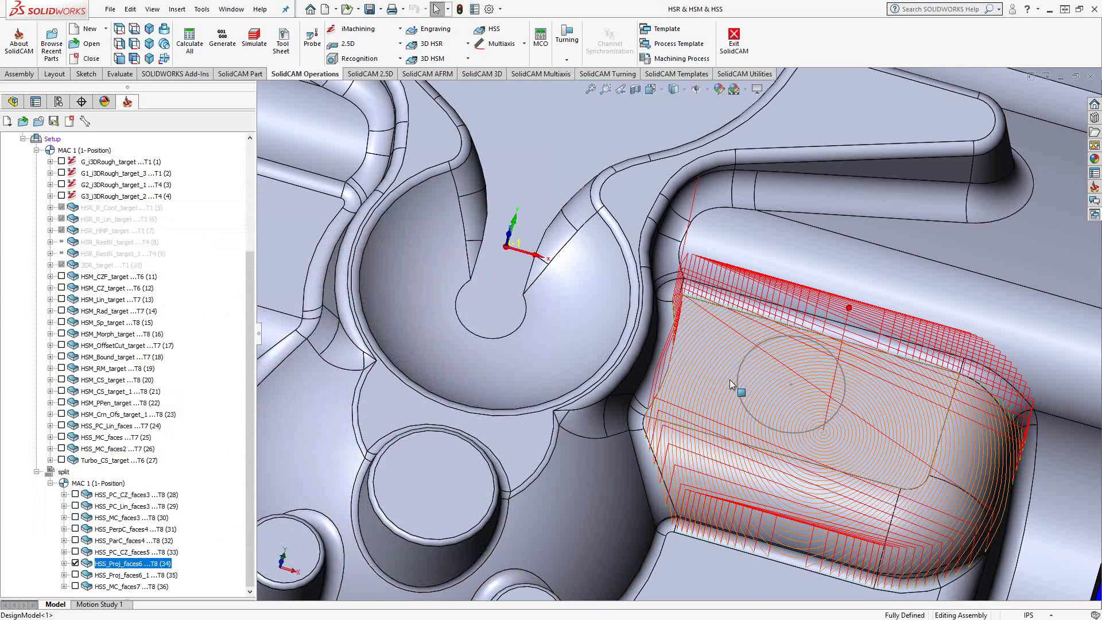
pyautogui.rightClick(705, 358)
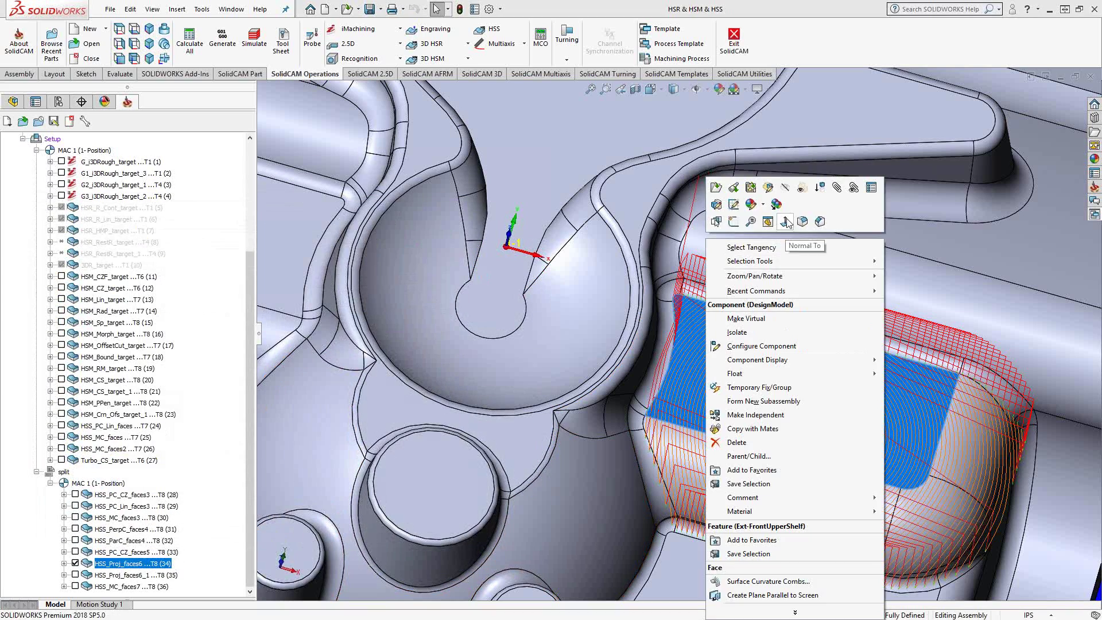
pyautogui.click(738, 201)
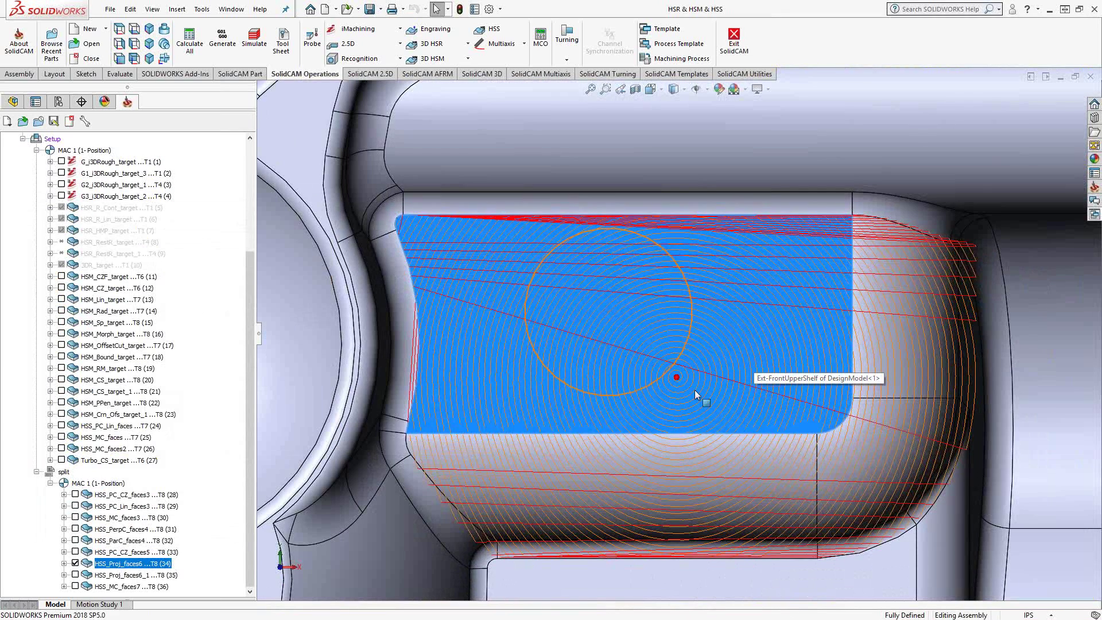
pyautogui.moveTo(658, 434); pyautogui.dragTo(660, 291, button='middle')
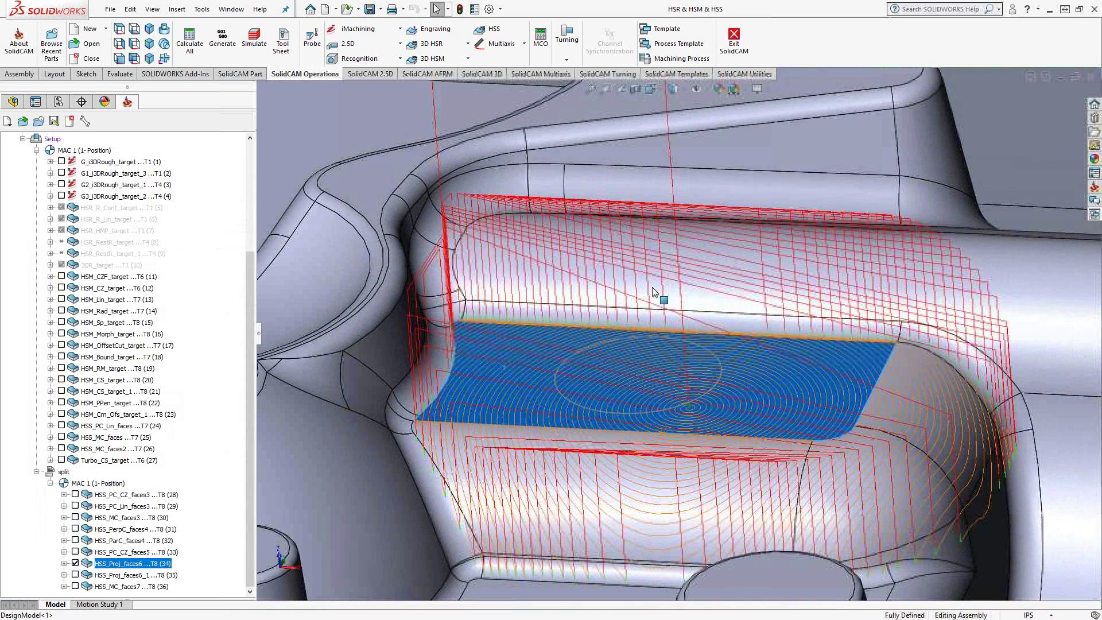
pyautogui.doubleClick(113, 564)
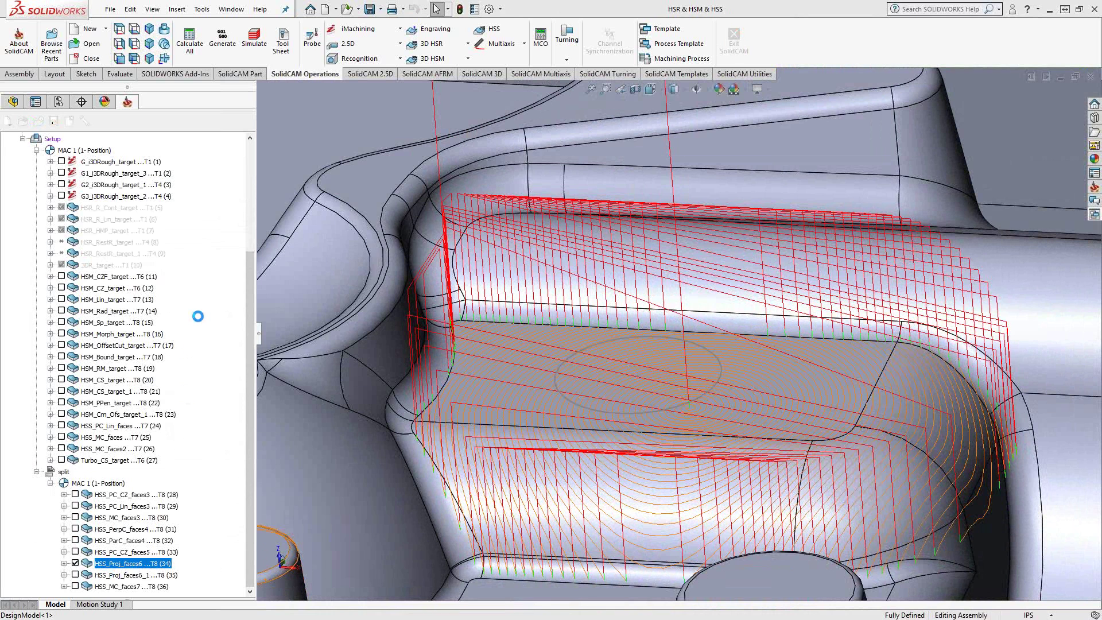
# Set the Technology to Projection > Spiral and review geometry: auto centre, radius 0 to 1.96
pyautogui.click(124, 234)
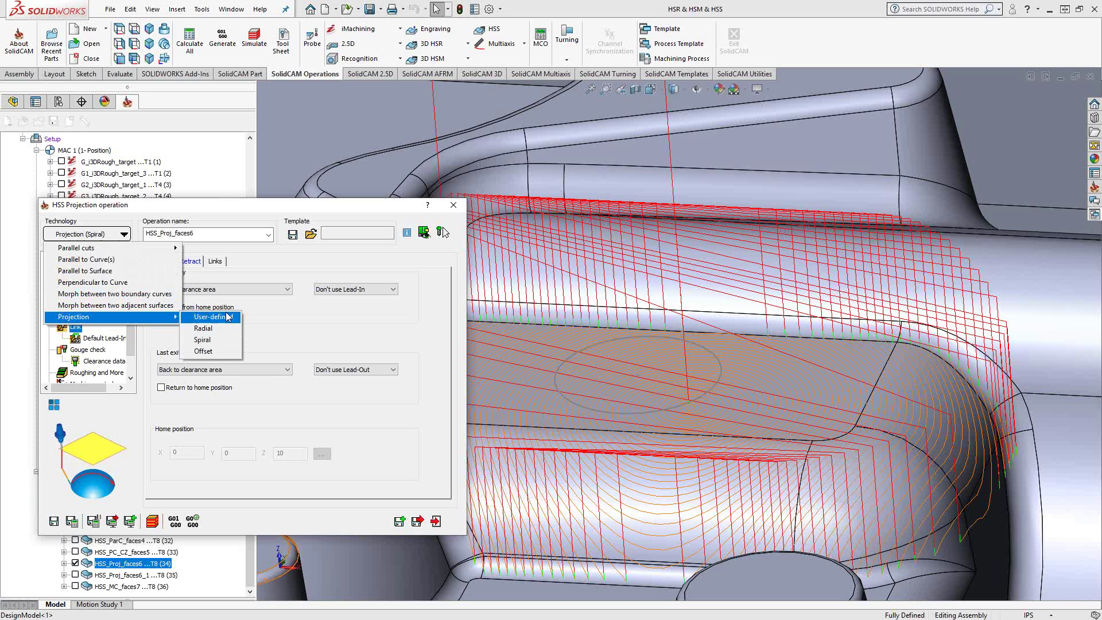
pyautogui.click(218, 342)
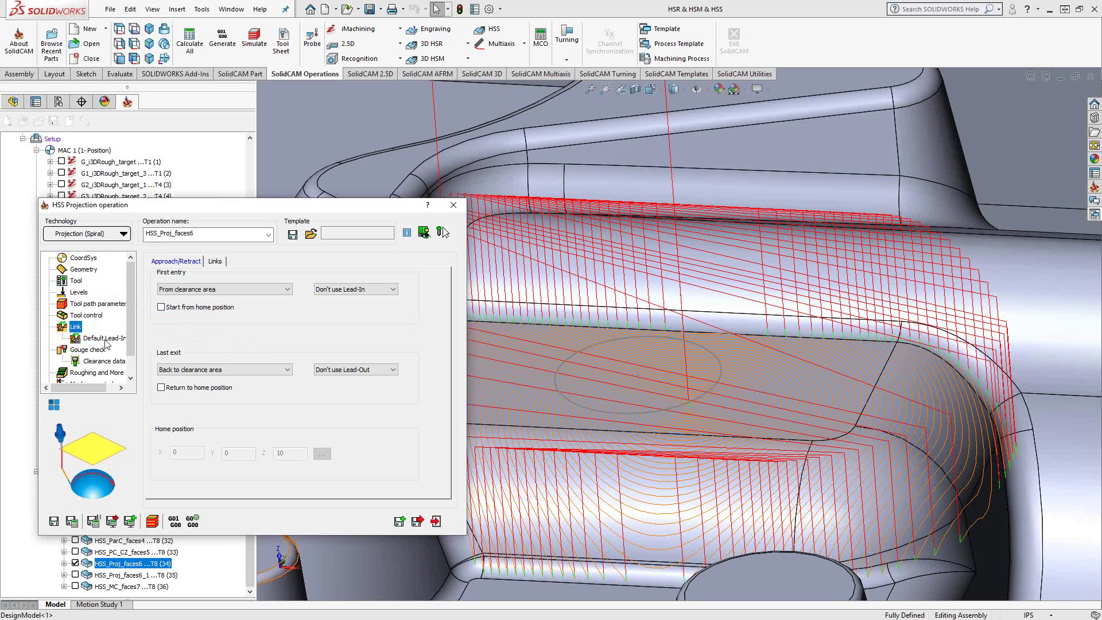
pyautogui.click(86, 303)
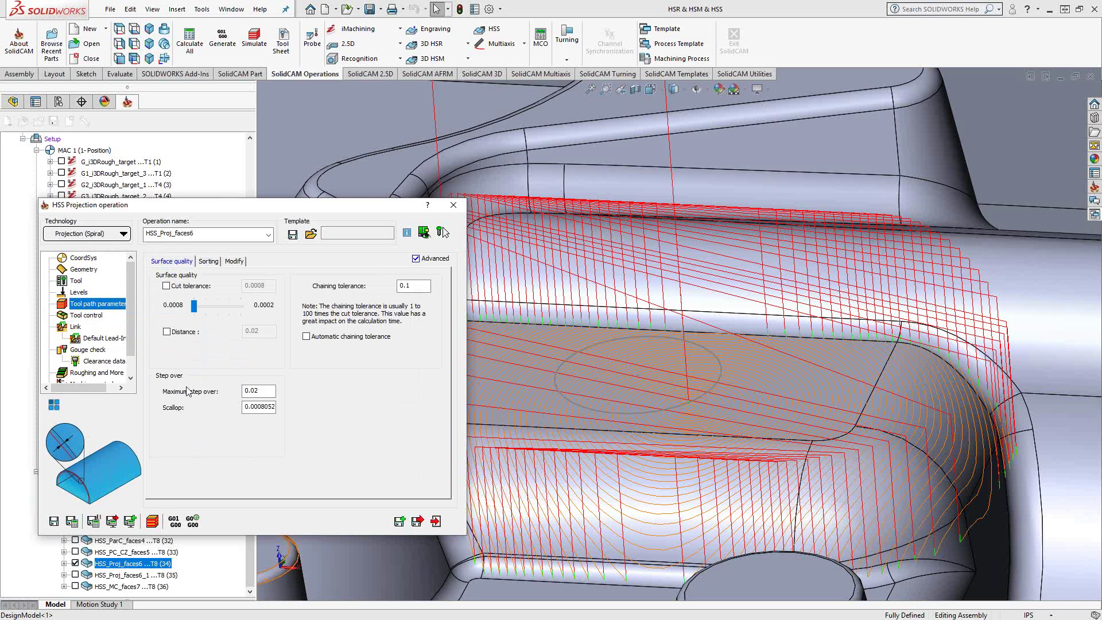
pyautogui.click(83, 269)
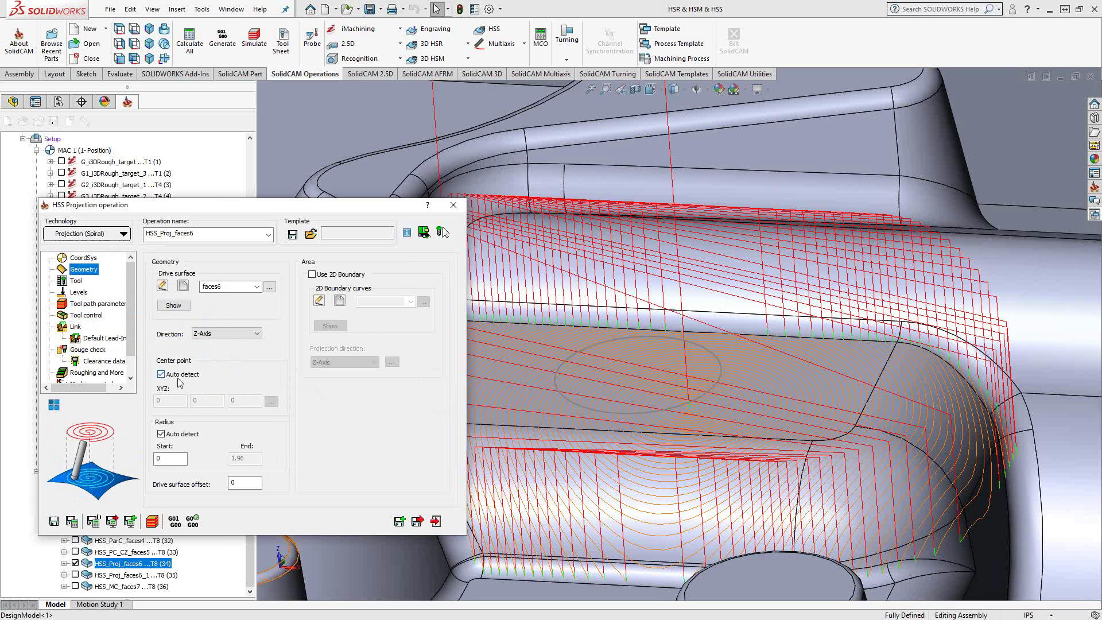
pyautogui.click(163, 458)
# Switch the projection pattern to Offset, then exit HSS_Proj_faces6 without saving the changes
pyautogui.click(118, 233)
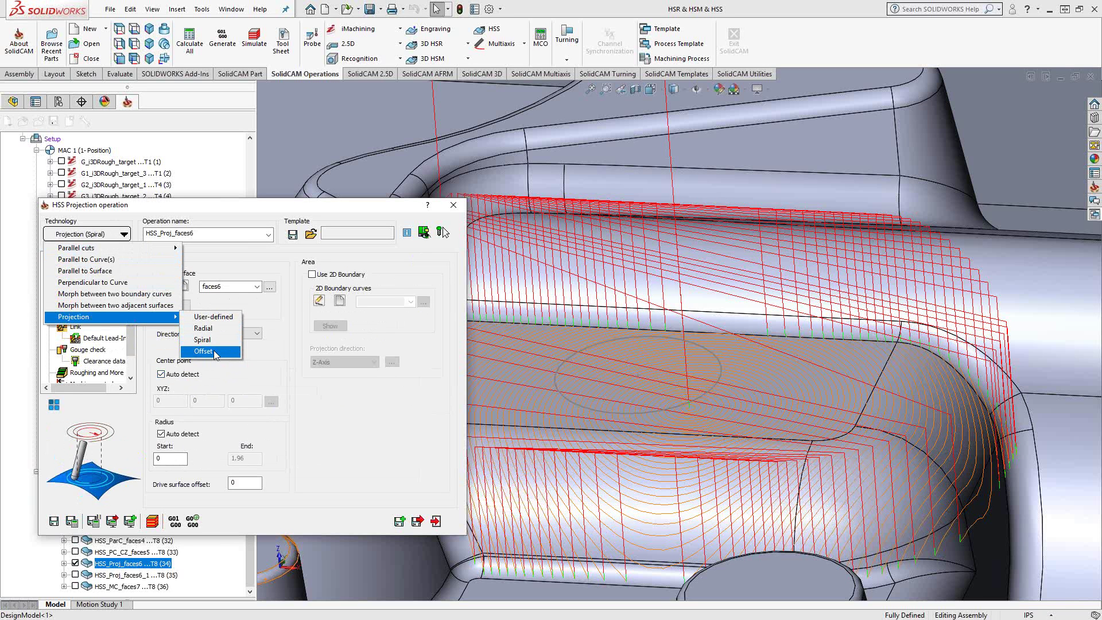
pyautogui.click(214, 351)
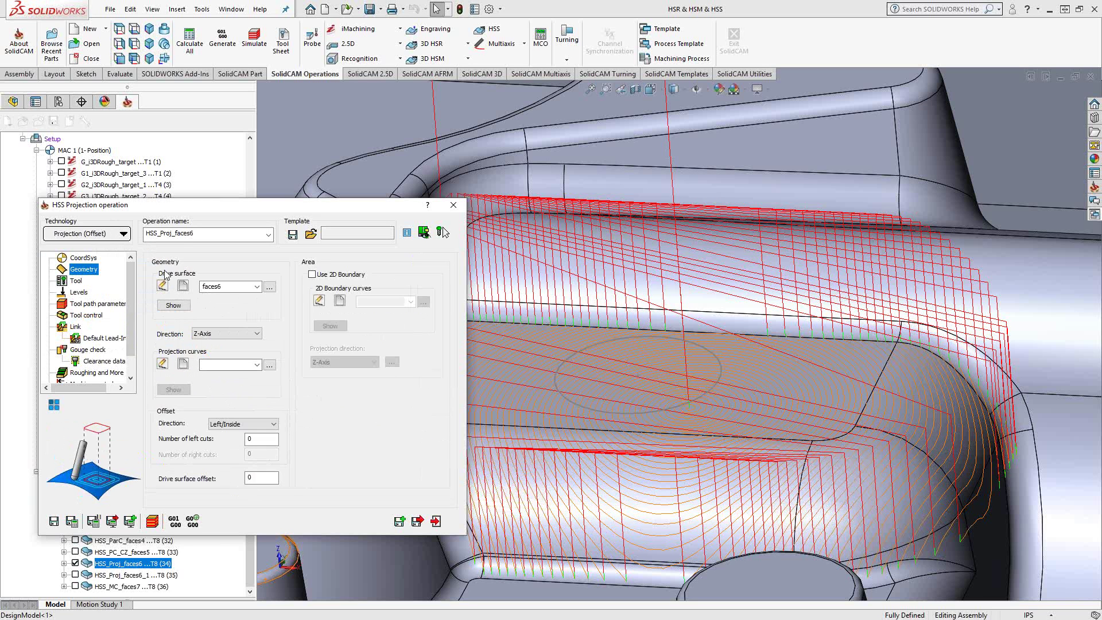
pyautogui.click(118, 235)
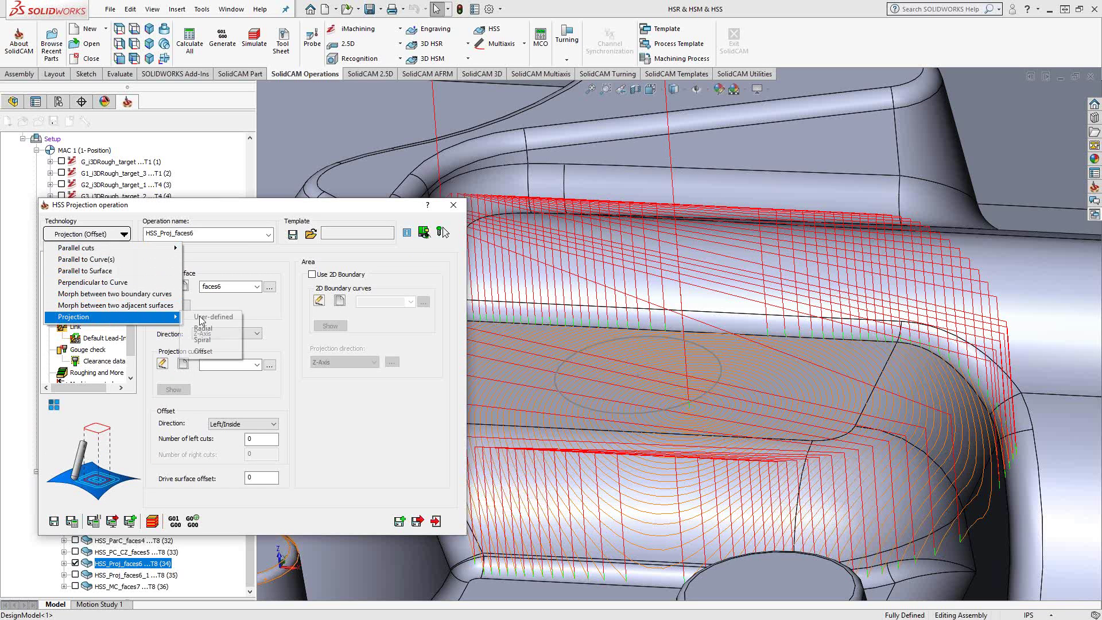
pyautogui.click(344, 433)
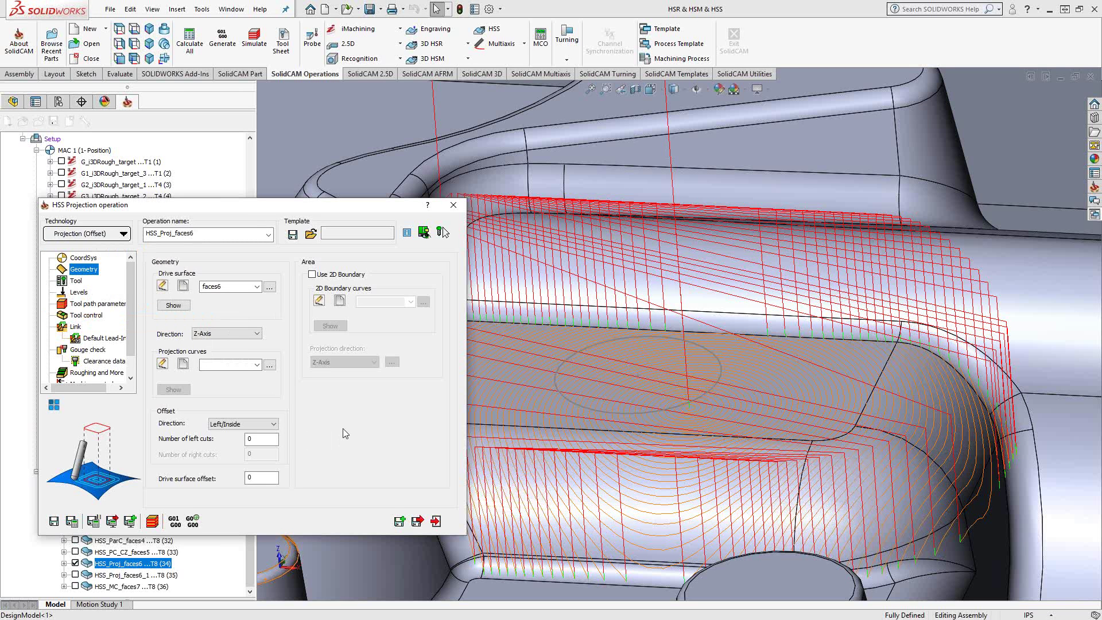
pyautogui.click(436, 521)
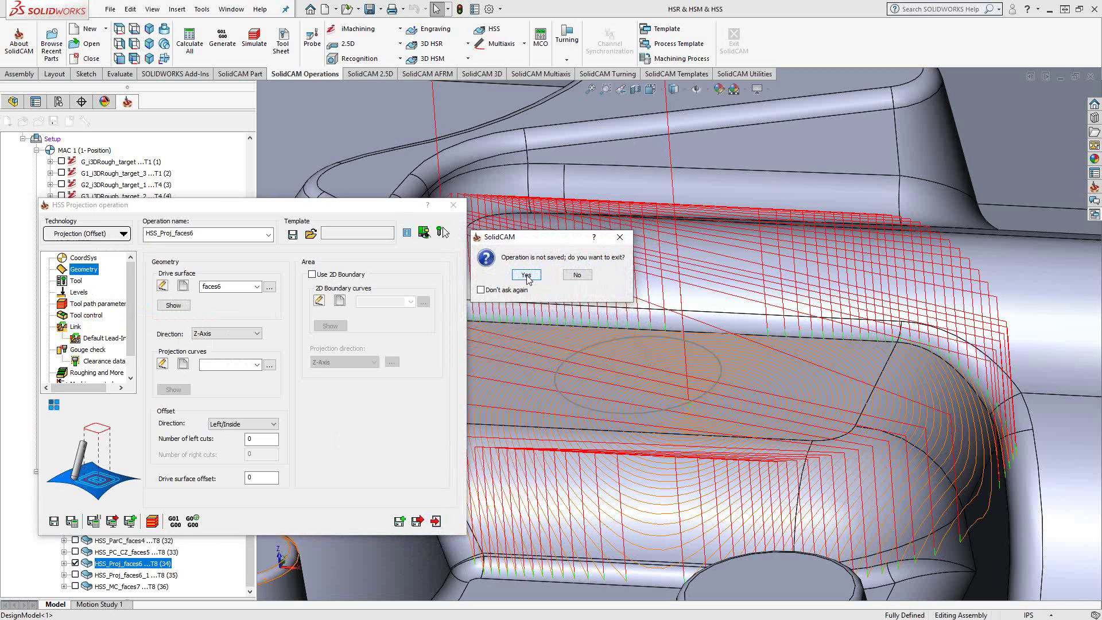
pyautogui.click(528, 276)
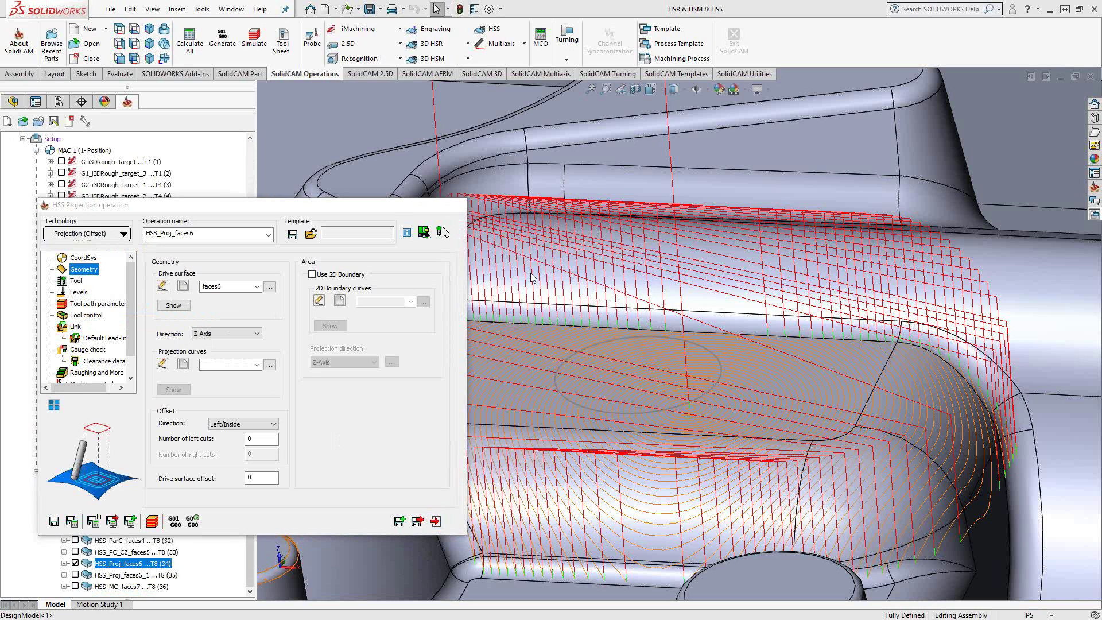
# Swap HSS_Proj_faces6 for HSS_Proj_faces6_1, inspect its circular spiral on the pocket, then hide it
pyautogui.click(75, 563)
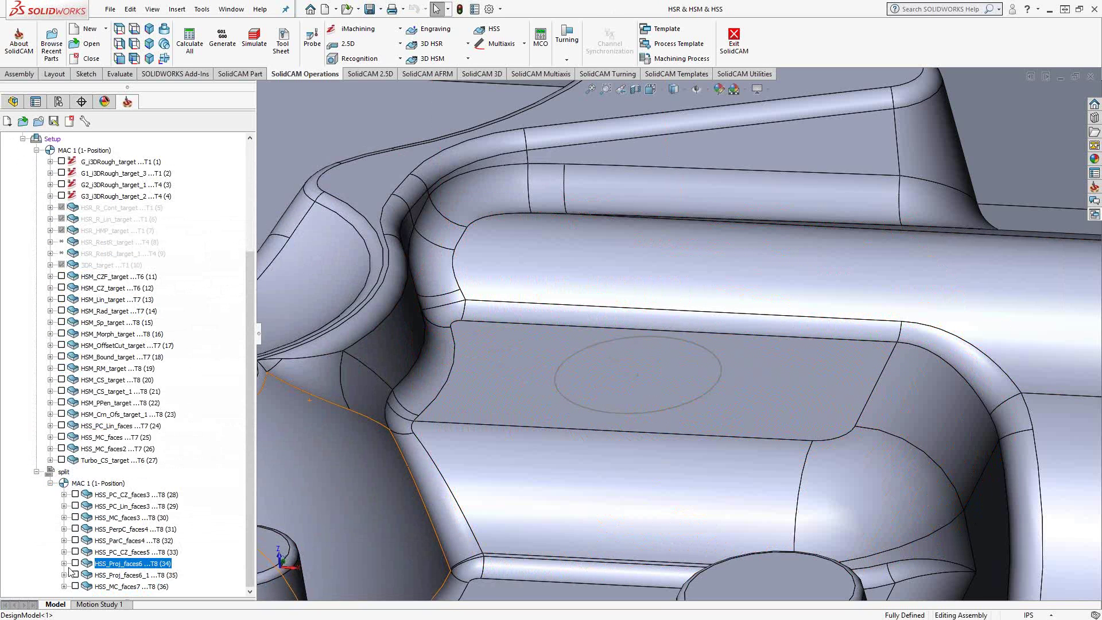
pyautogui.moveTo(634, 387); pyautogui.dragTo(614, 447, button='middle')
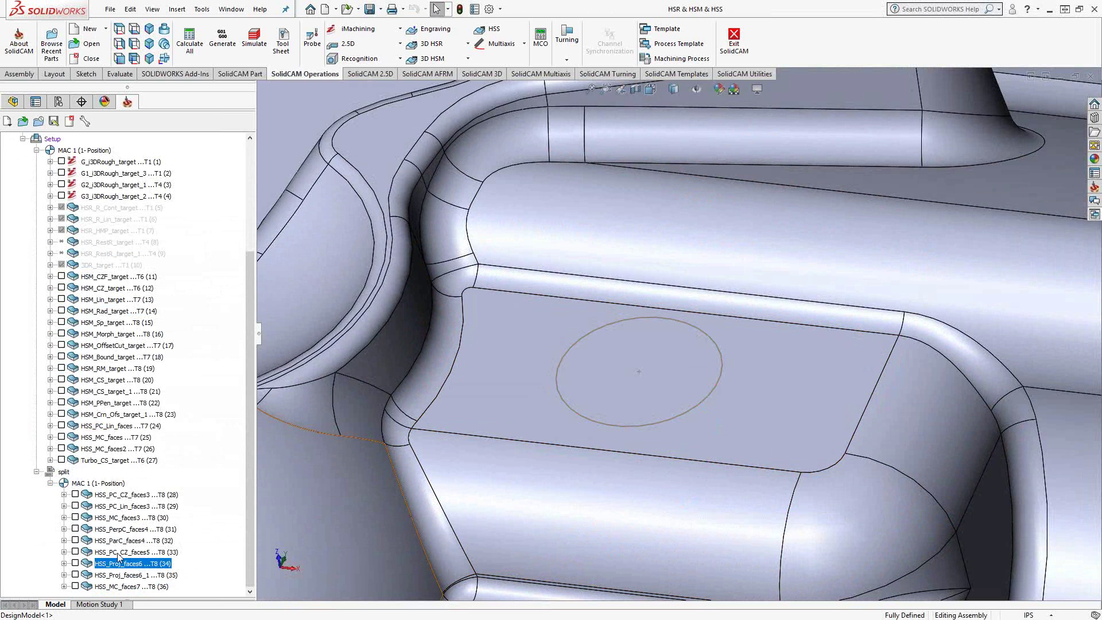
pyautogui.click(75, 574)
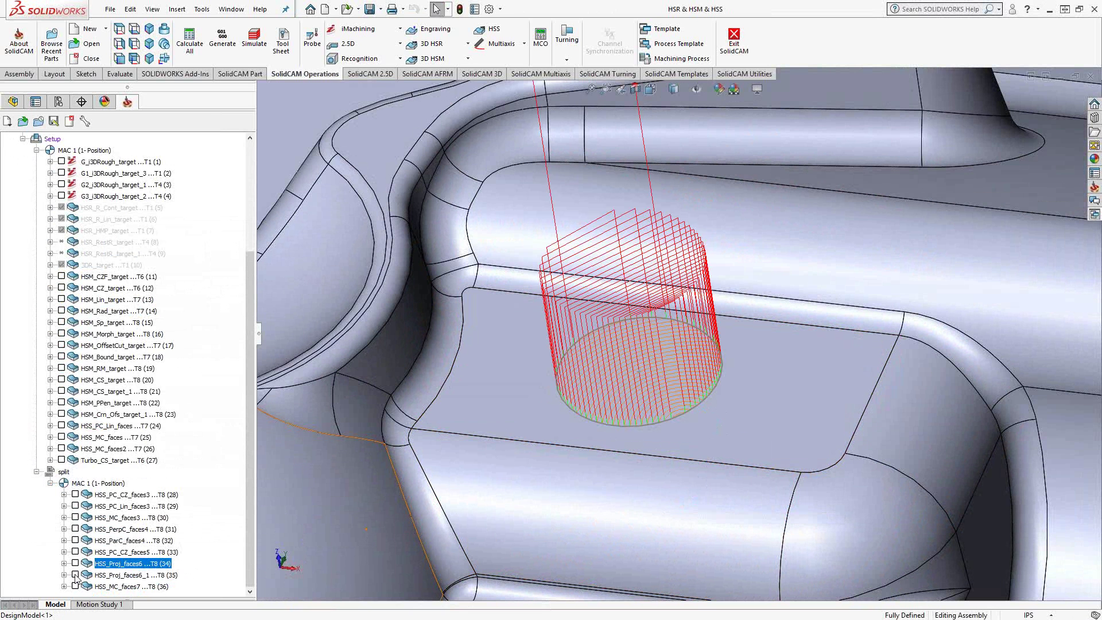
pyautogui.moveTo(610, 400); pyautogui.dragTo(616, 505, button='middle')
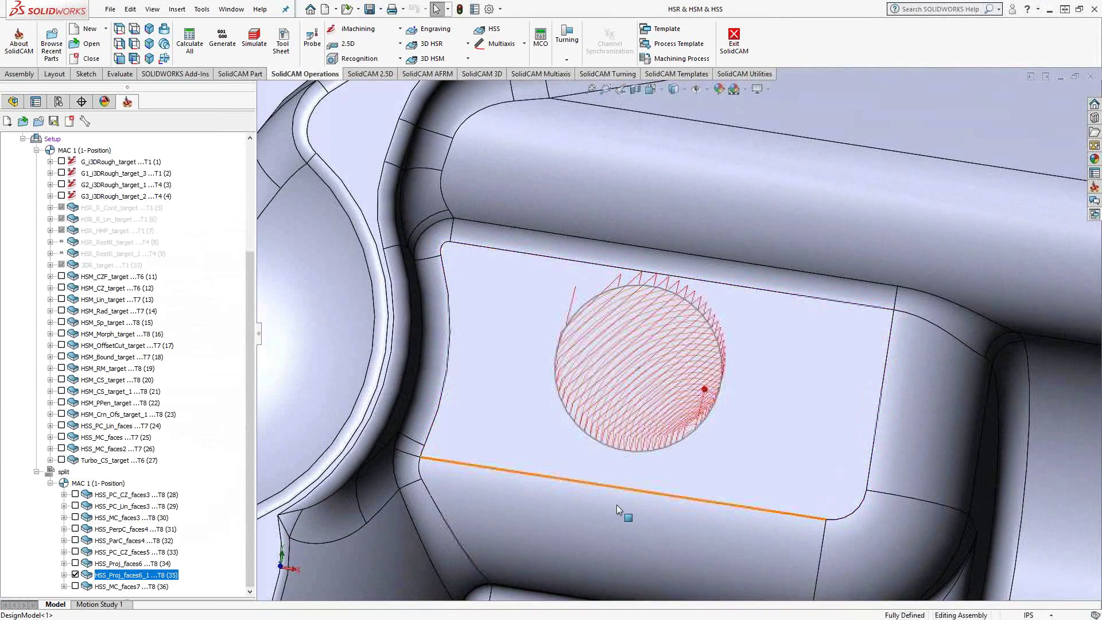
pyautogui.scroll(-3, 669, 417)
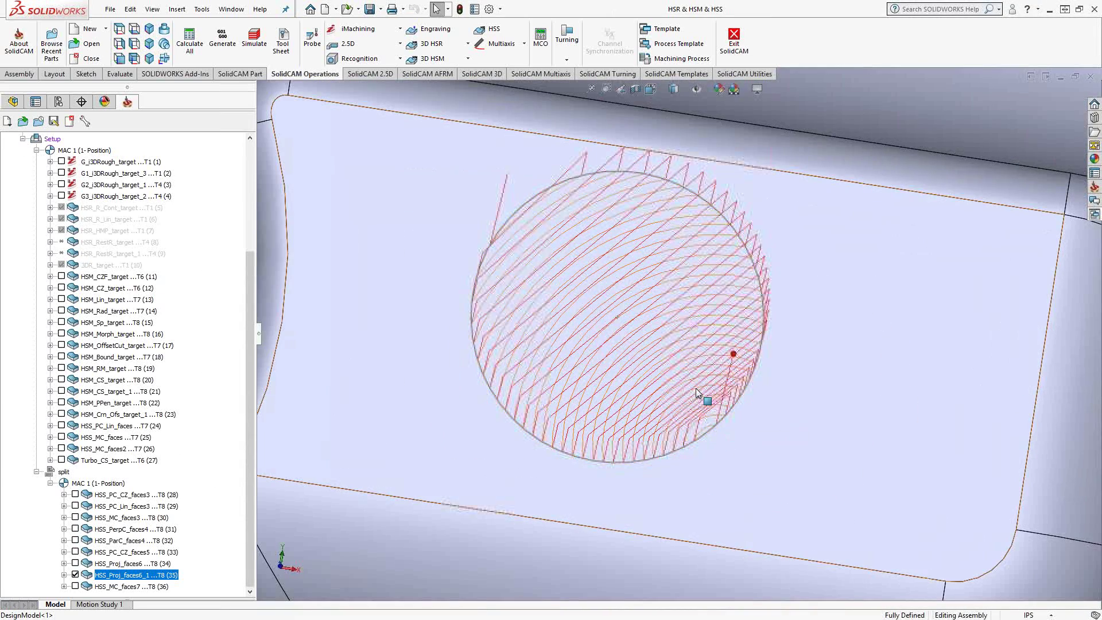
pyautogui.moveTo(669, 391)
pyautogui.mouseDown(button='middle')
pyautogui.moveTo(652, 333)
pyautogui.moveTo(689, 399)
pyautogui.mouseUp(button='middle')
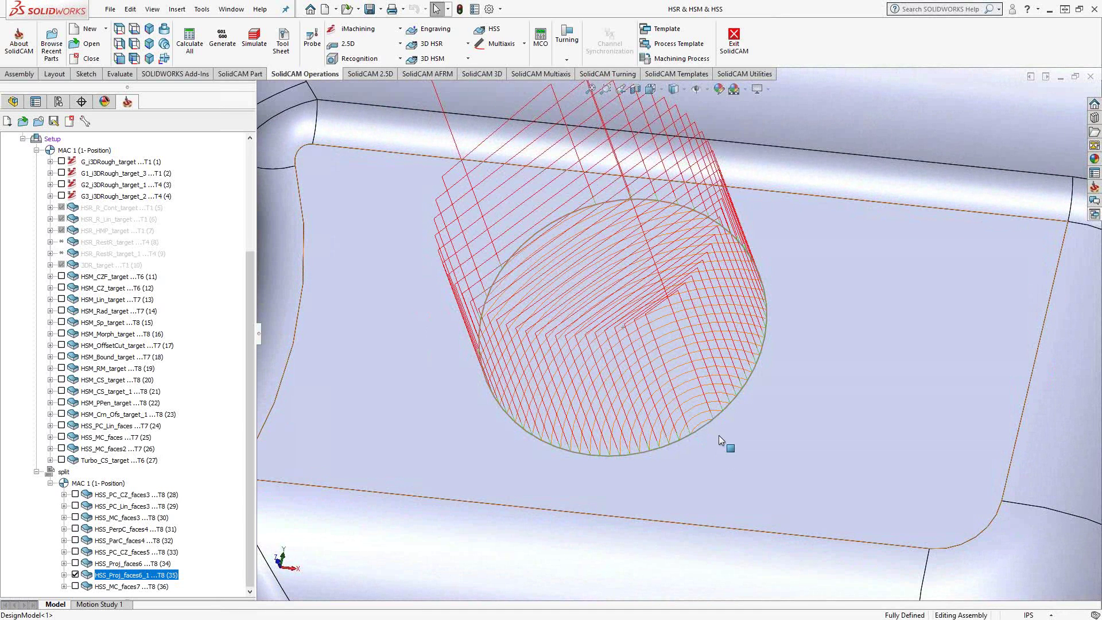
pyautogui.moveTo(615, 336); pyautogui.dragTo(583, 227, button='middle')
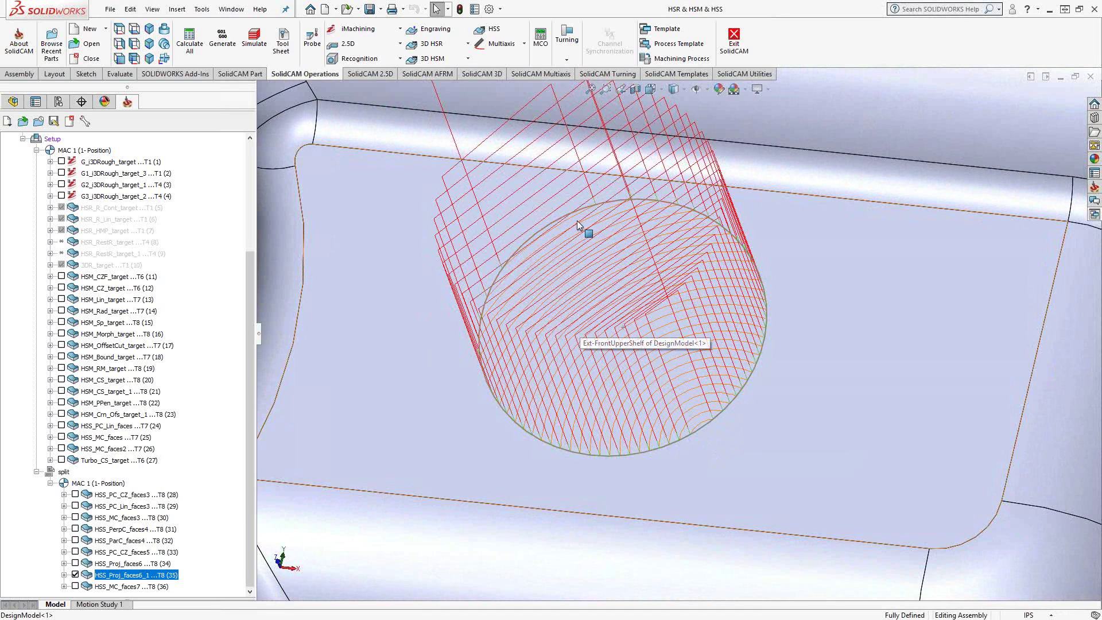
pyautogui.moveTo(584, 365); pyautogui.dragTo(597, 353, button='middle')
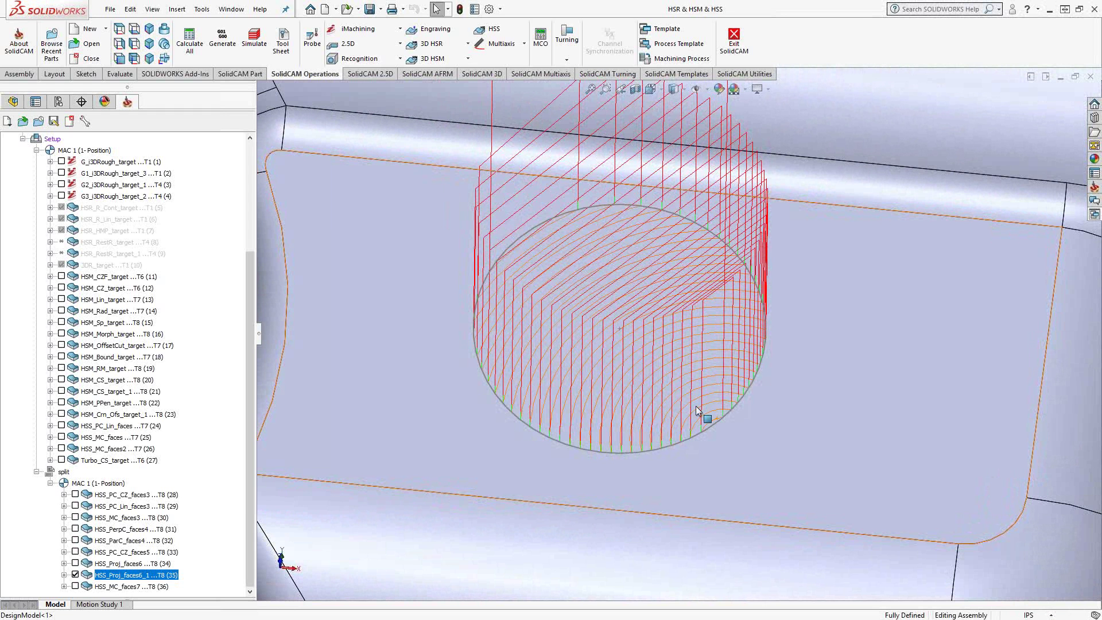
pyautogui.scroll(5, 701, 414)
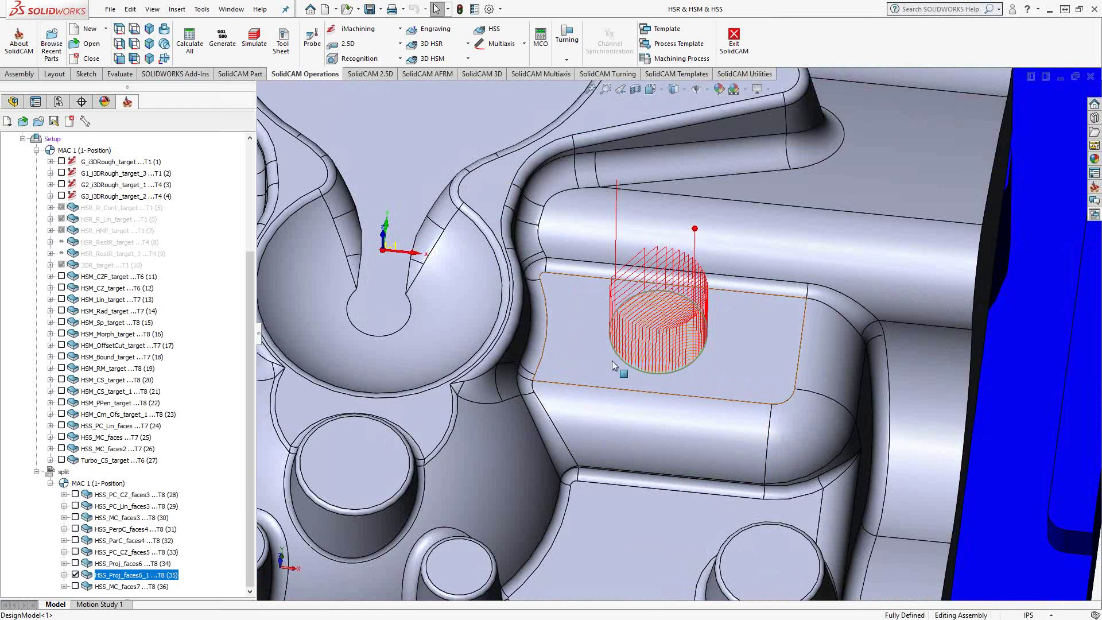
pyautogui.click(75, 574)
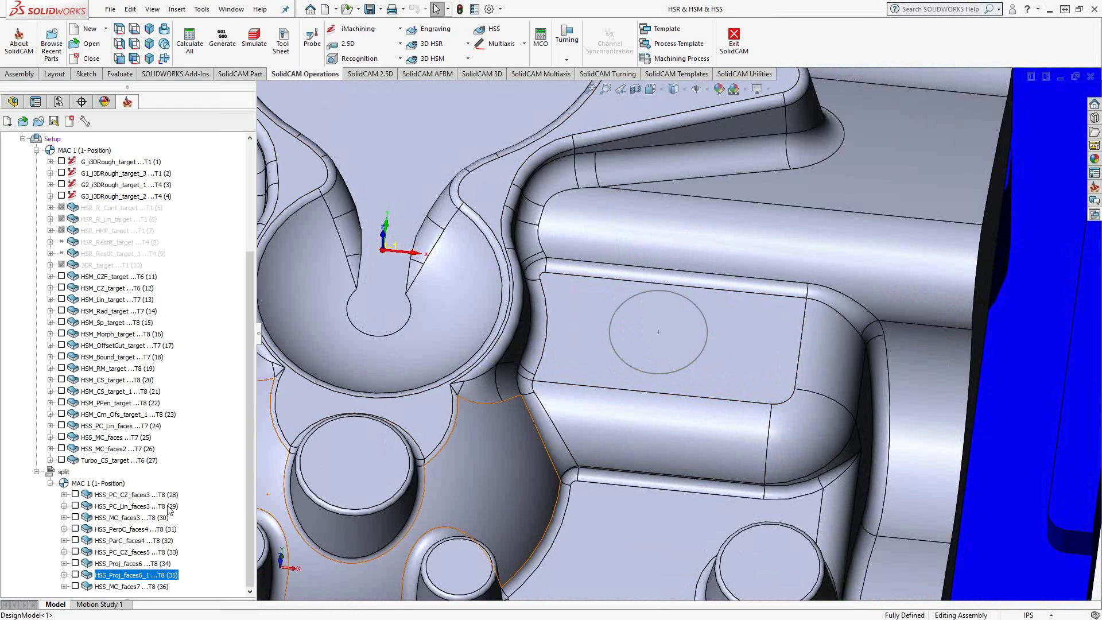
# Display the HSS_MC_faces7 morph toolpath and inspect its passes along the bowl rim fillets
pyautogui.click(75, 586)
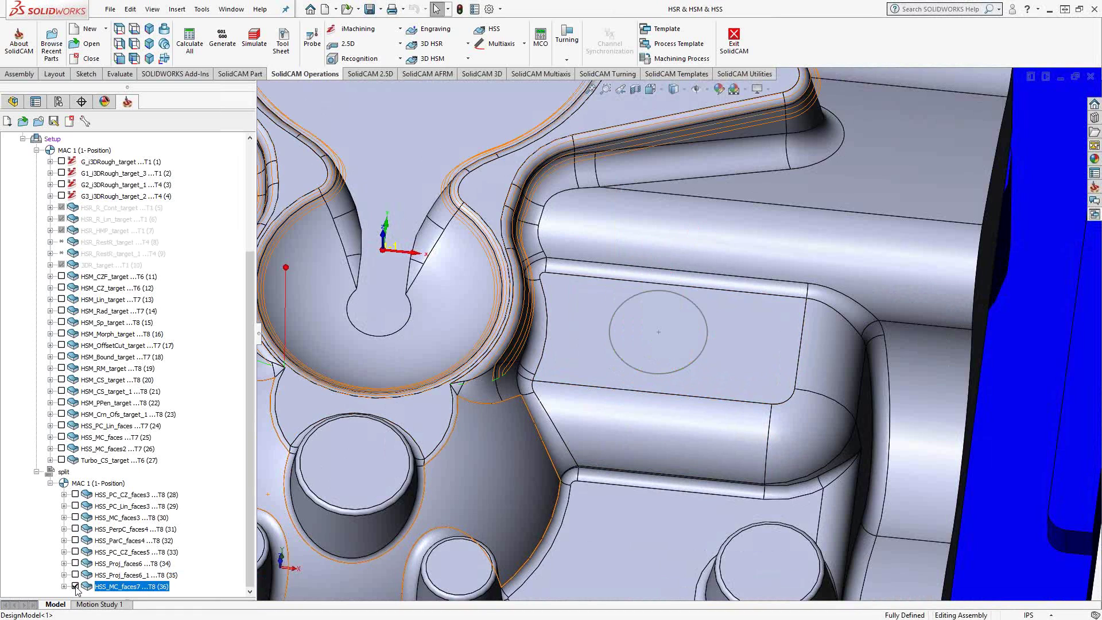
pyautogui.moveTo(417, 407); pyautogui.dragTo(481, 348, button='middle')
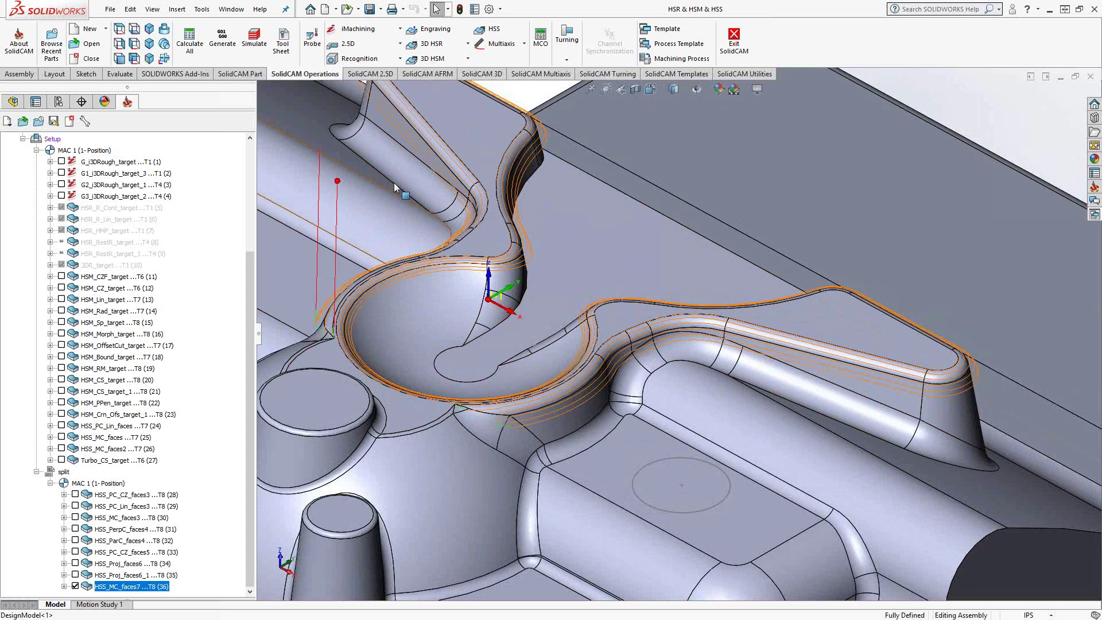
pyautogui.scroll(-5, 566, 384)
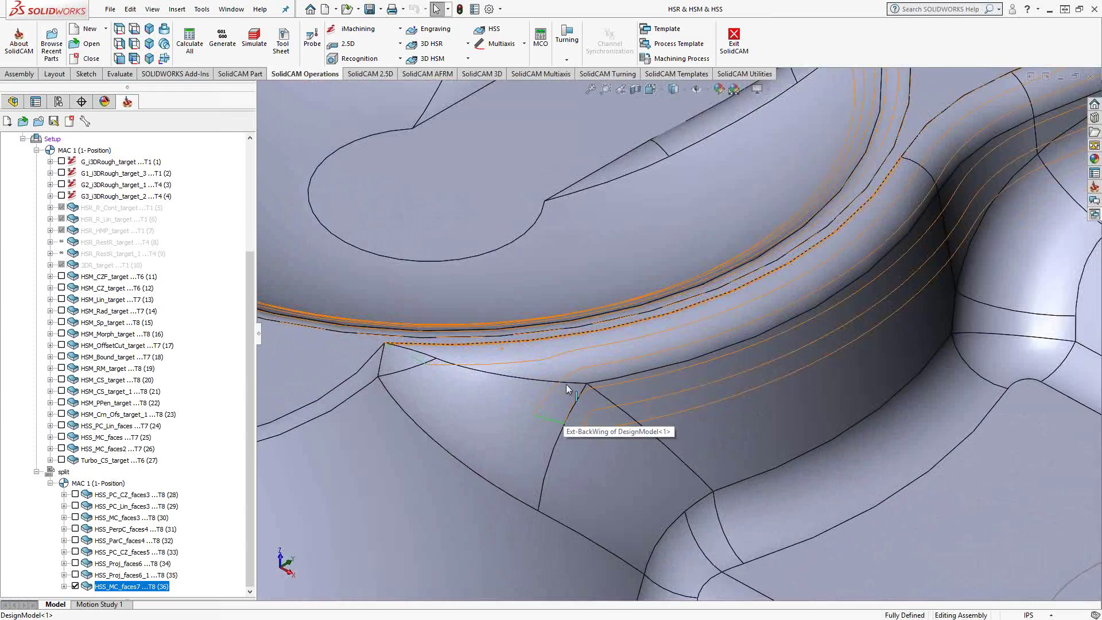
pyautogui.moveTo(566, 384); pyautogui.dragTo(587, 358, button='middle')
pyautogui.scroll(5, 587, 359)
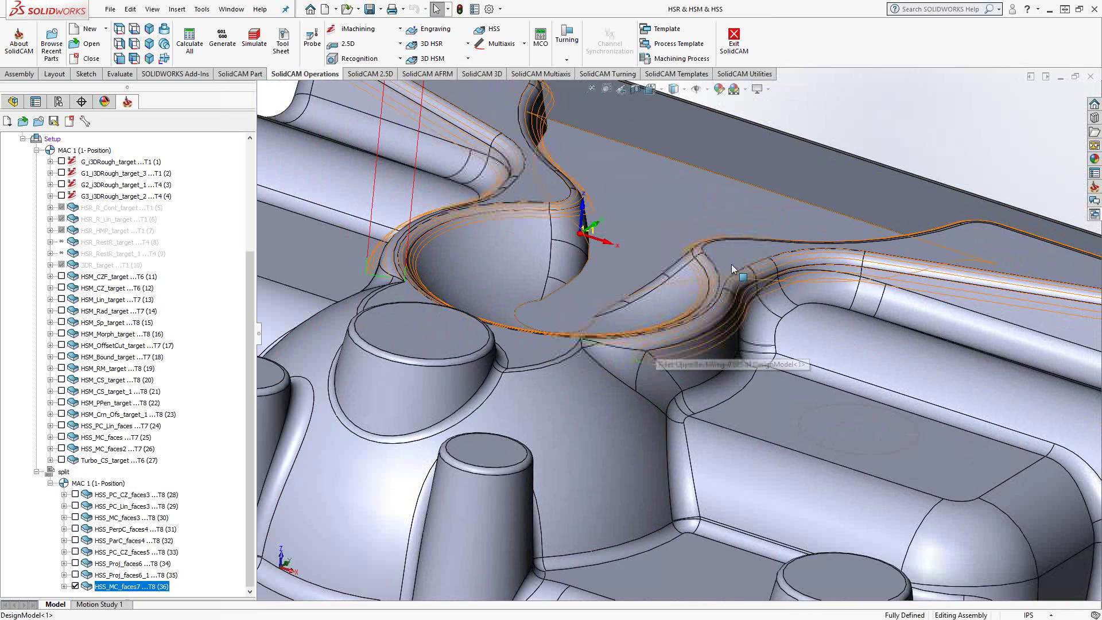
pyautogui.scroll(-8, 677, 349)
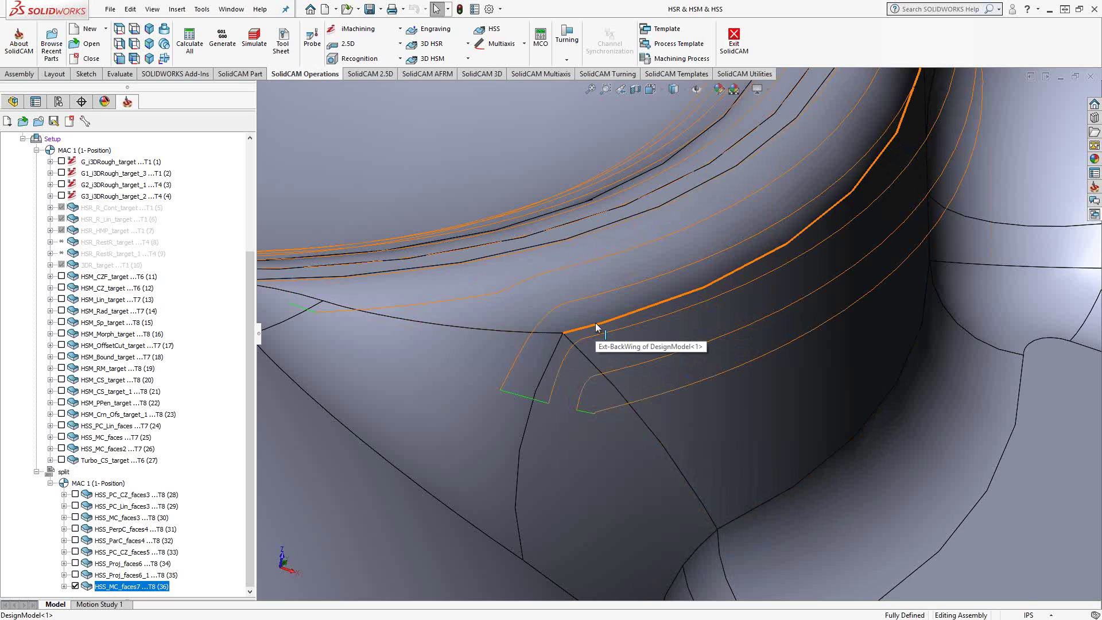
pyautogui.scroll(10, 596, 328)
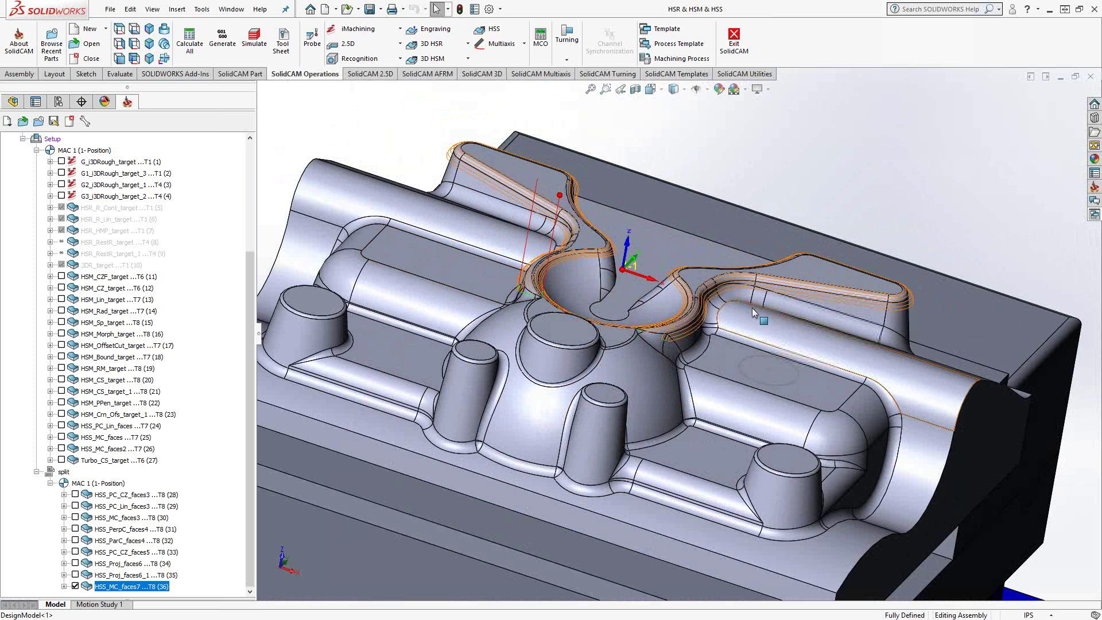
# Uncheck HSS_MC_faces7 so its toolpath no longer shows on the mold
pyautogui.click(76, 586)
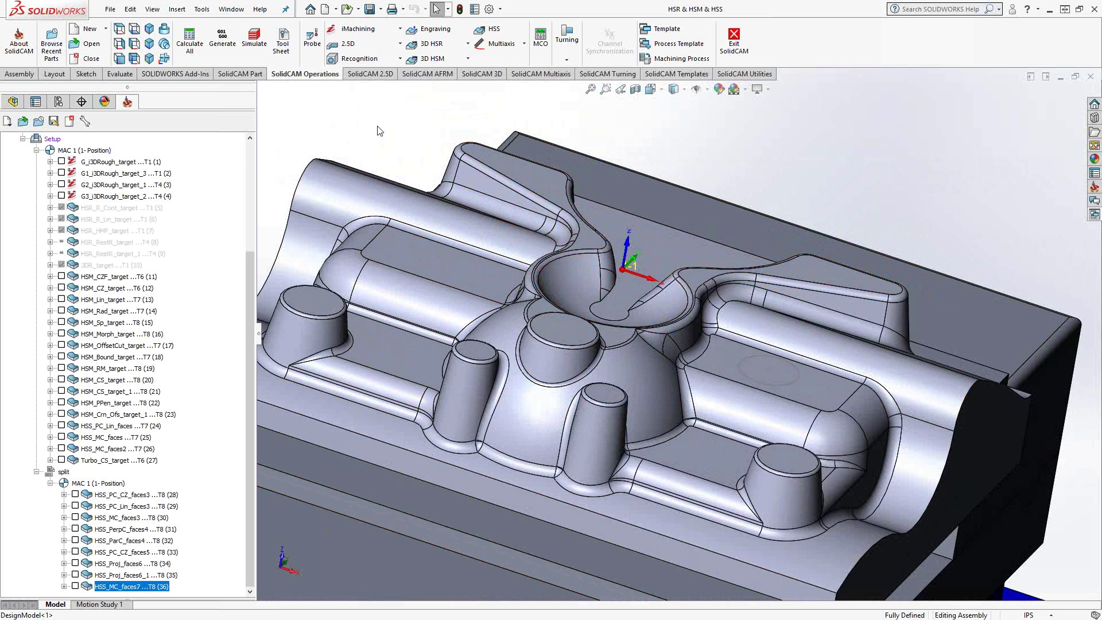